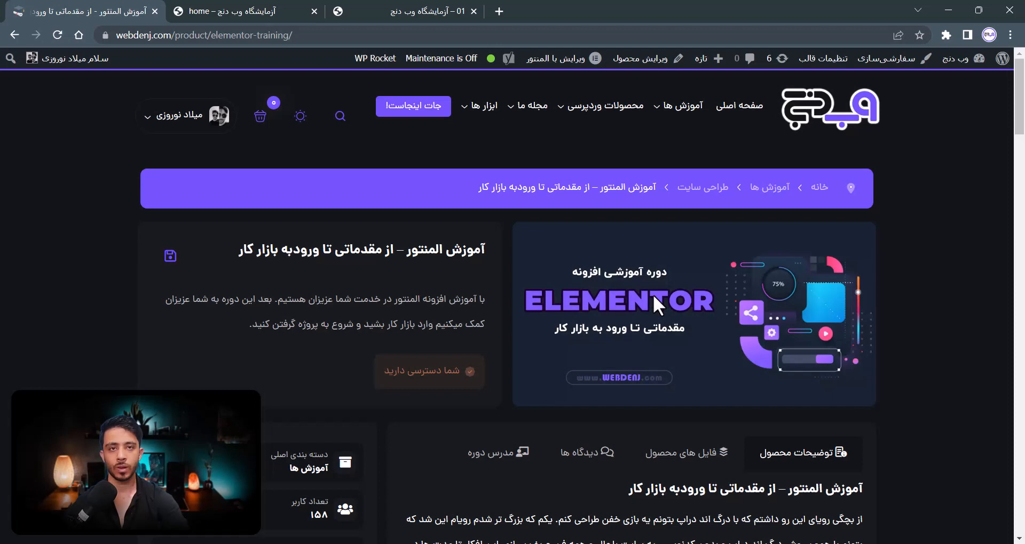
# - Examine the test site's home page from the header down to the latest training courses section
pyautogui.click(291, 6)
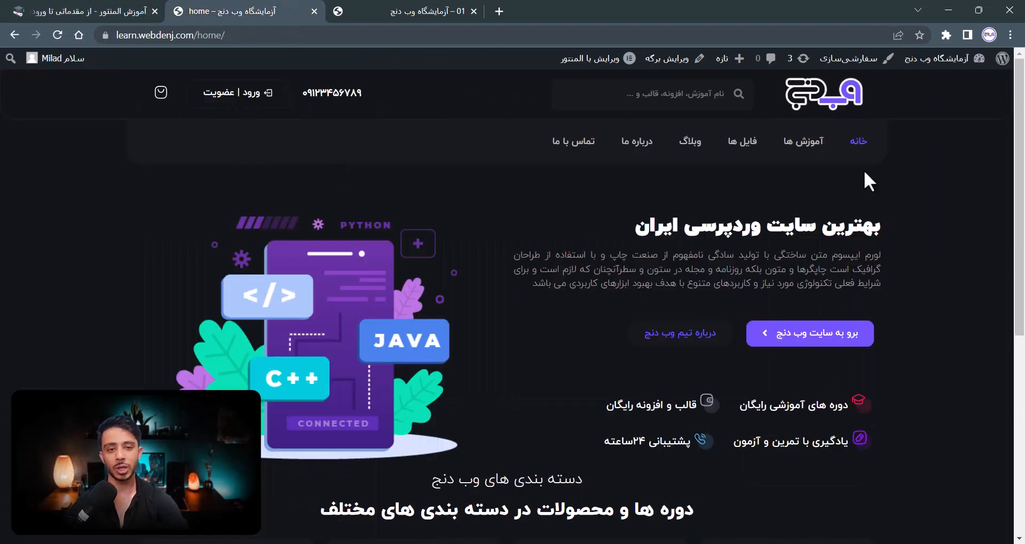
pyautogui.scroll(-1, 436, 172)
pyautogui.scroll(1, 555, 206)
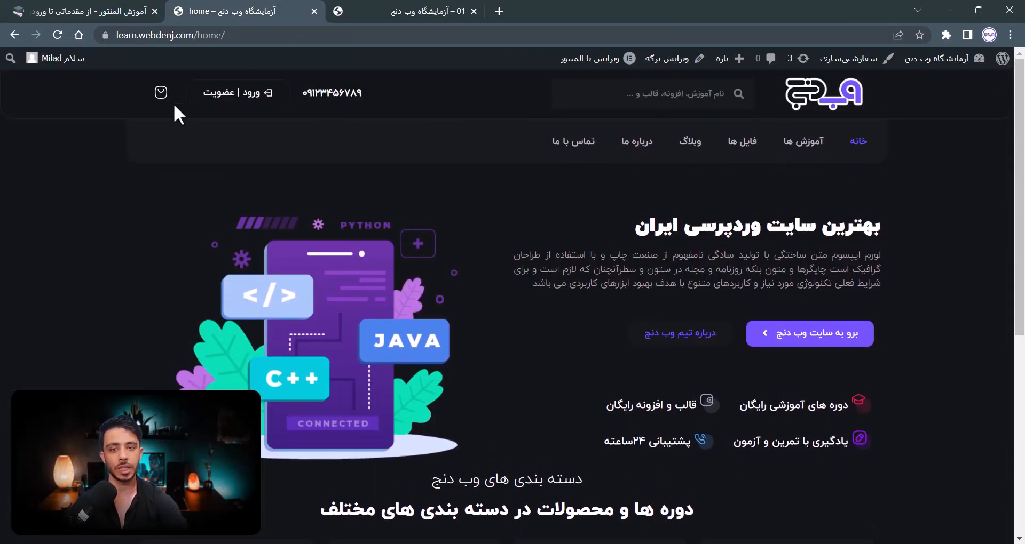
pyautogui.scroll(-2, 99, 142)
pyautogui.scroll(-3, 925, 206)
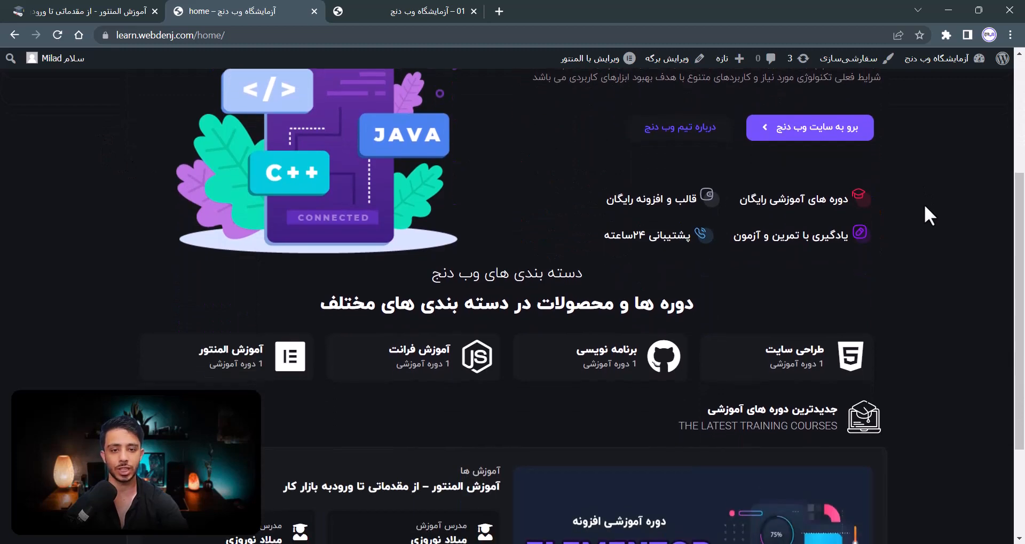
pyautogui.scroll(3, 246, 270)
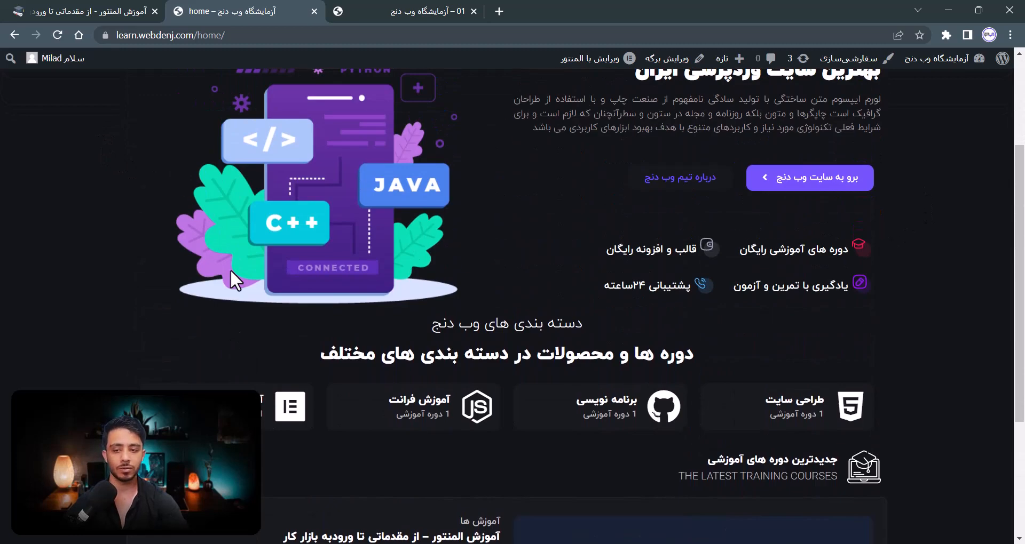
pyautogui.scroll(-4, 230, 270)
pyautogui.scroll(1, 244, 277)
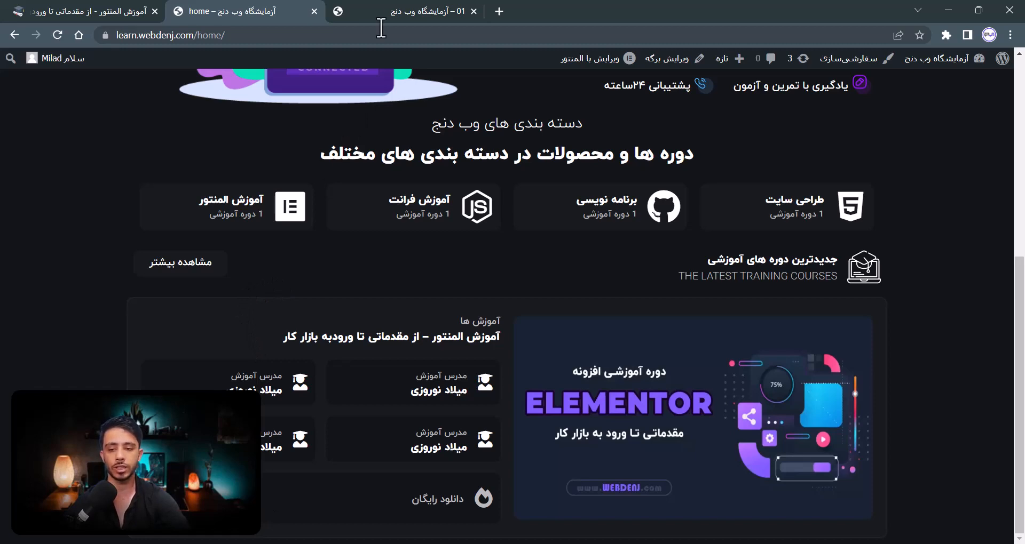
# - Review the reference page 01 down to its team specialties section with skill bars
pyautogui.click(408, 12)
pyautogui.scroll(-3, 587, 203)
pyautogui.scroll(2, 773, 283)
pyautogui.scroll(-4, 667, 256)
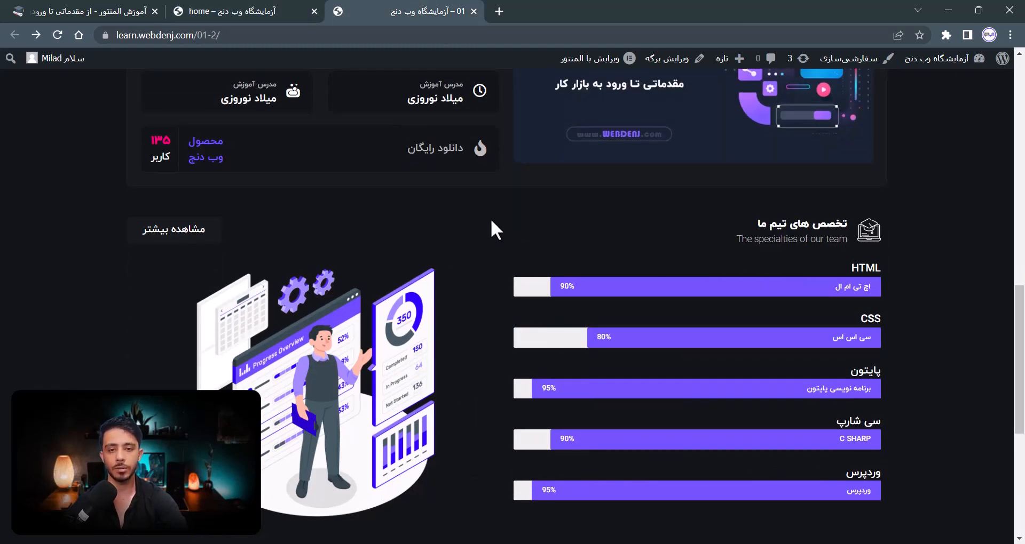
# - Open the home page in the Elementor editor in a new browser tab
pyautogui.scroll(3, 472, 216)
pyautogui.click(223, 11)
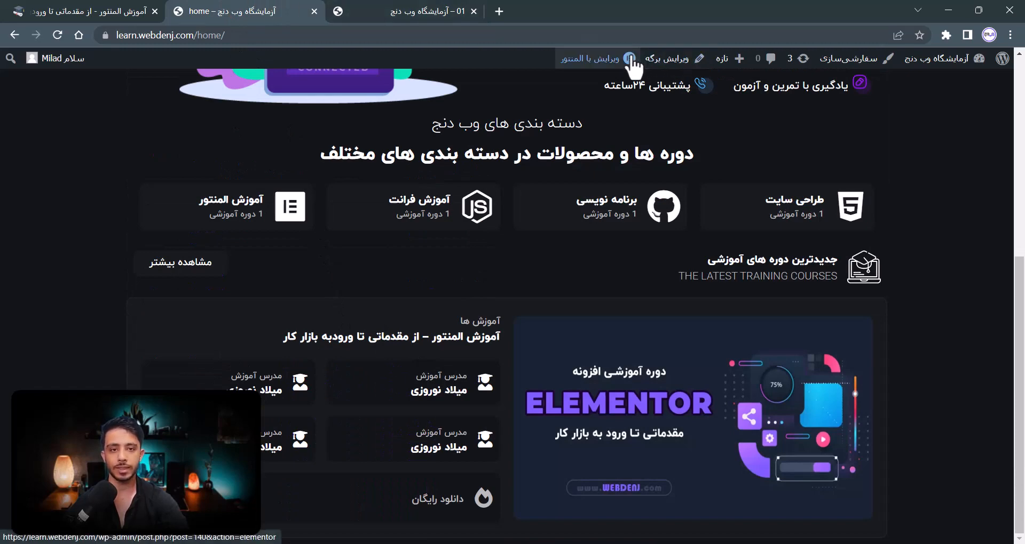
pyautogui.middleClick(607, 58)
# - Compare the reference page's team specialties section and footer with the end of the home page in the editor
pyautogui.click(576, 10)
pyautogui.scroll(-7, 728, 215)
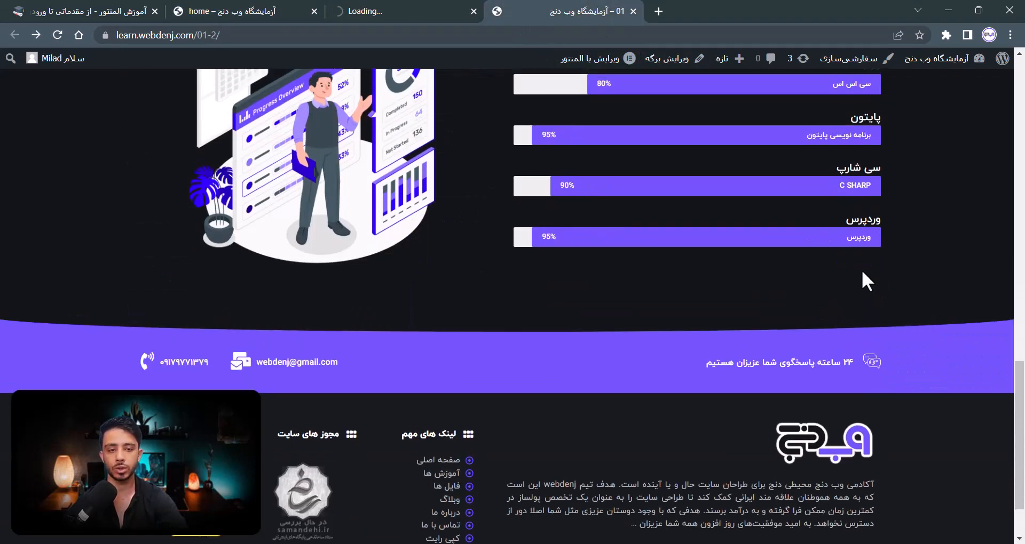
pyautogui.scroll(3, 861, 270)
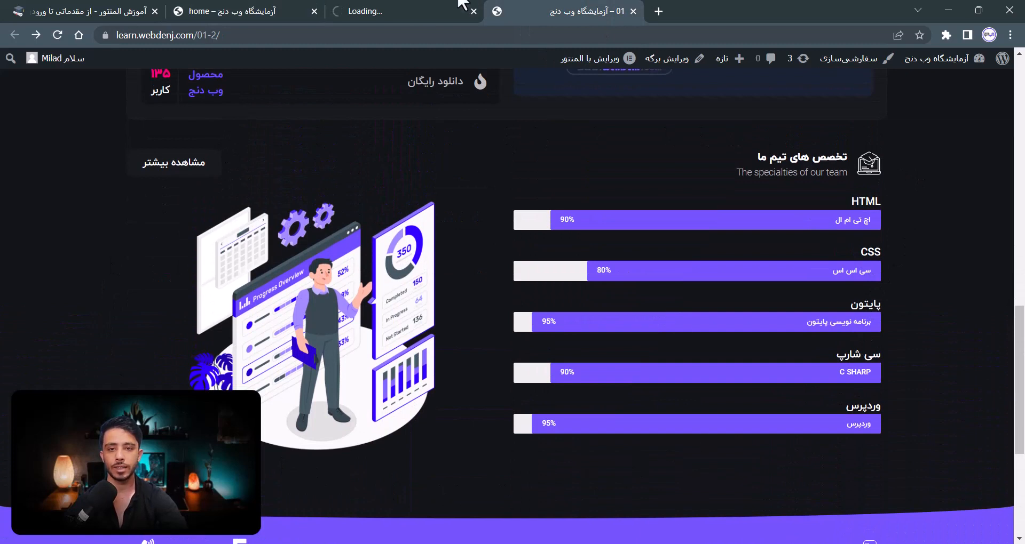
pyautogui.click(57, 34)
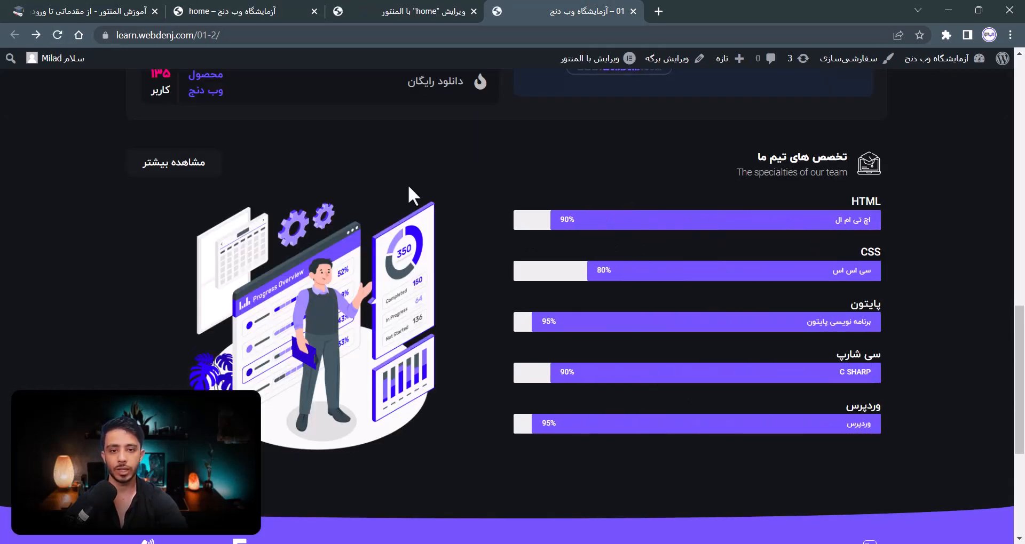
pyautogui.click(435, 11)
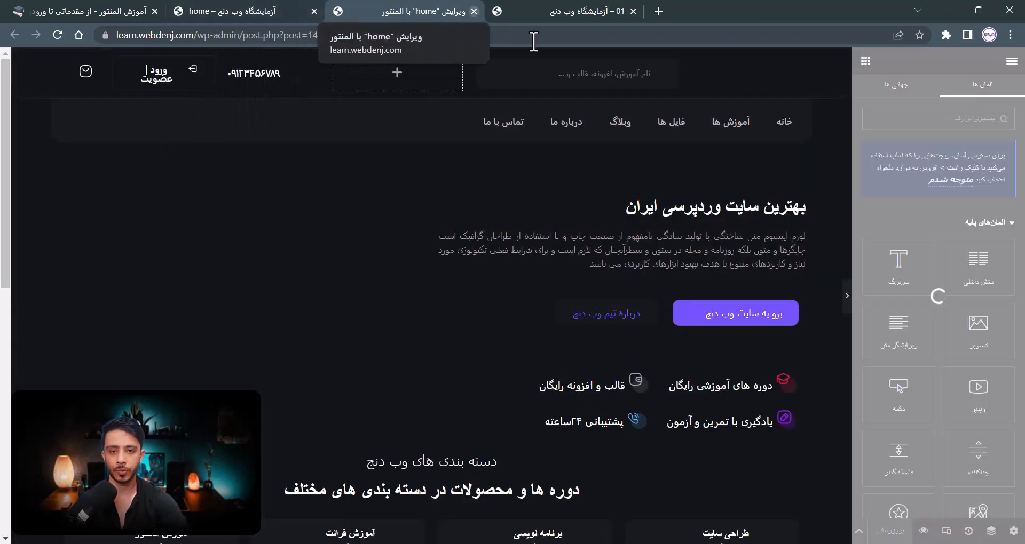
pyautogui.scroll(-10, 666, 230)
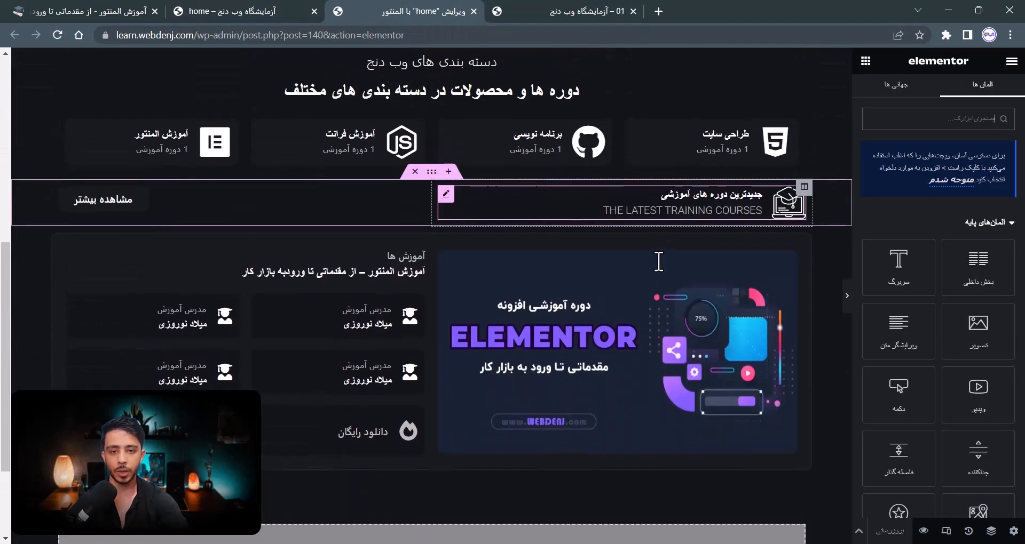
pyautogui.click(521, 7)
pyautogui.scroll(-3, 587, 224)
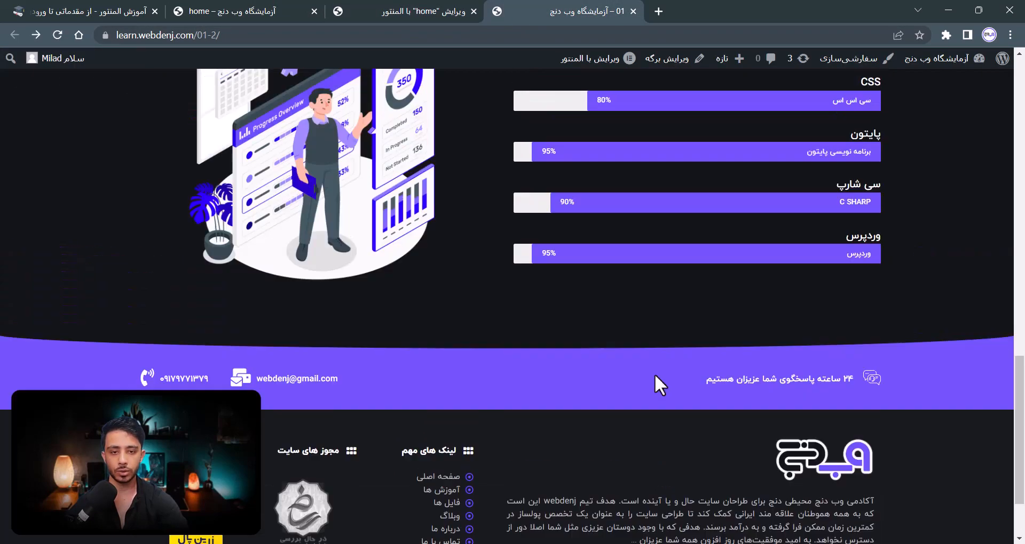
pyautogui.scroll(9, 683, 388)
pyautogui.scroll(-4, 817, 447)
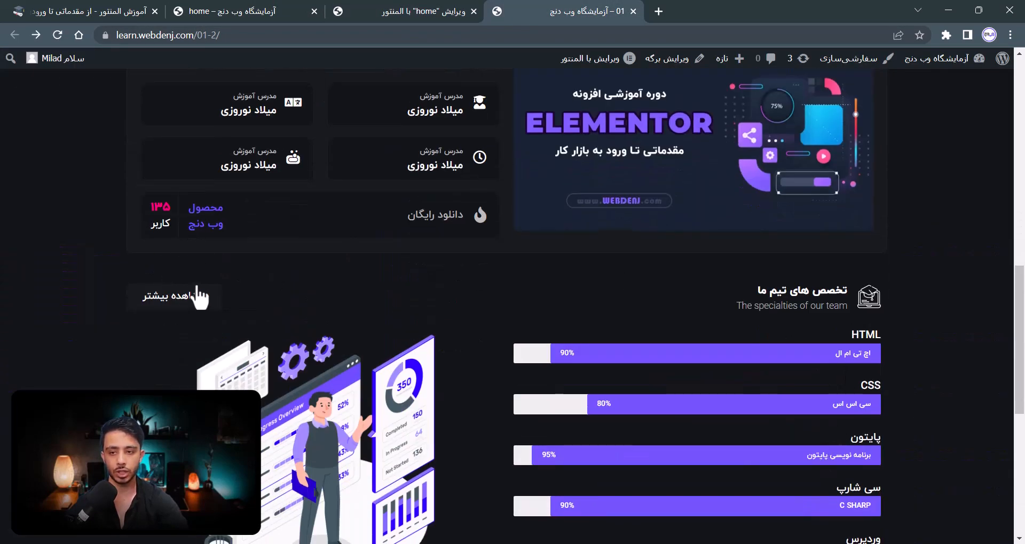
# - Copy the latest training courses heading section and paste it at the end of the home page, below the course card
pyautogui.click(405, 11)
pyautogui.scroll(2, 545, 298)
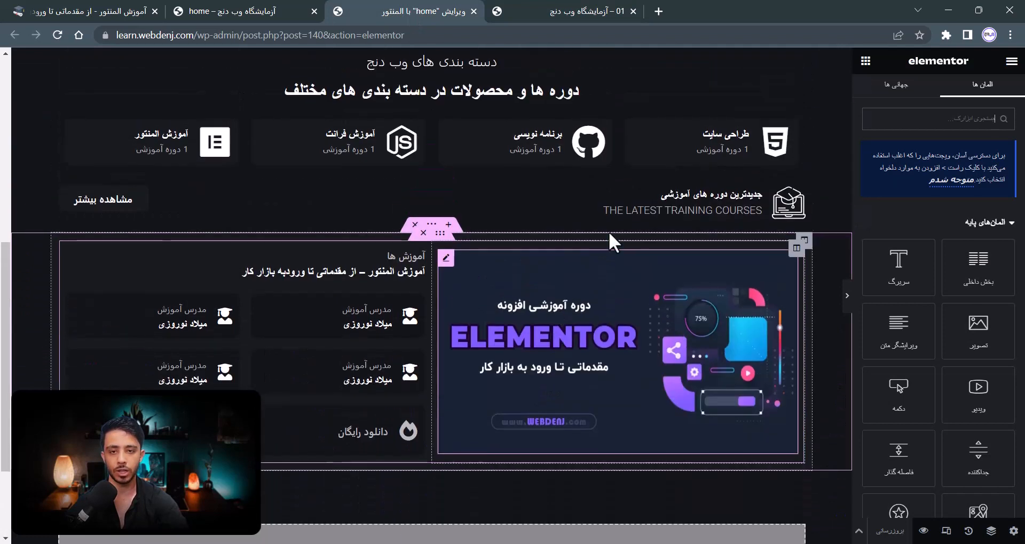
pyautogui.rightClick(435, 175)
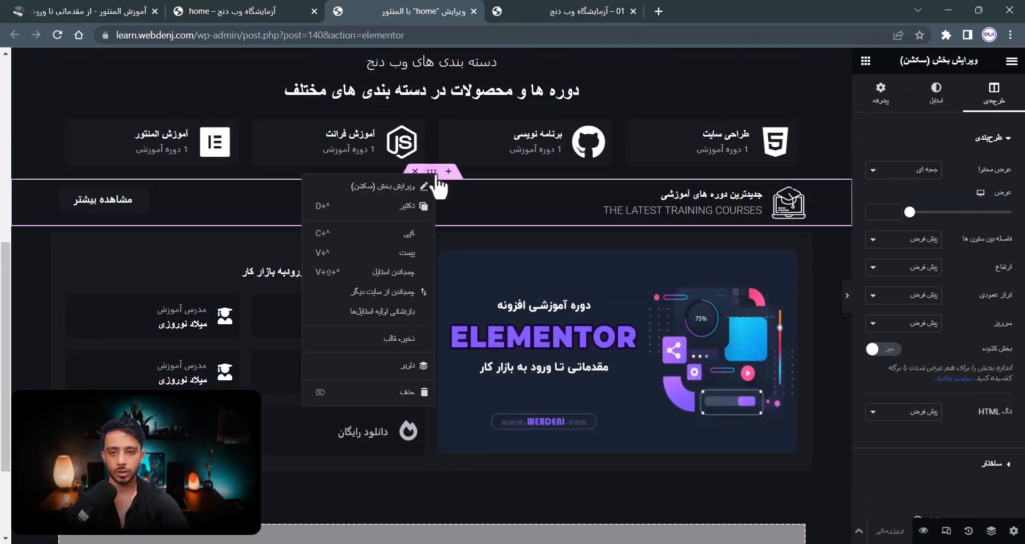
pyautogui.click(407, 228)
pyautogui.scroll(-2, 450, 377)
pyautogui.rightClick(485, 435)
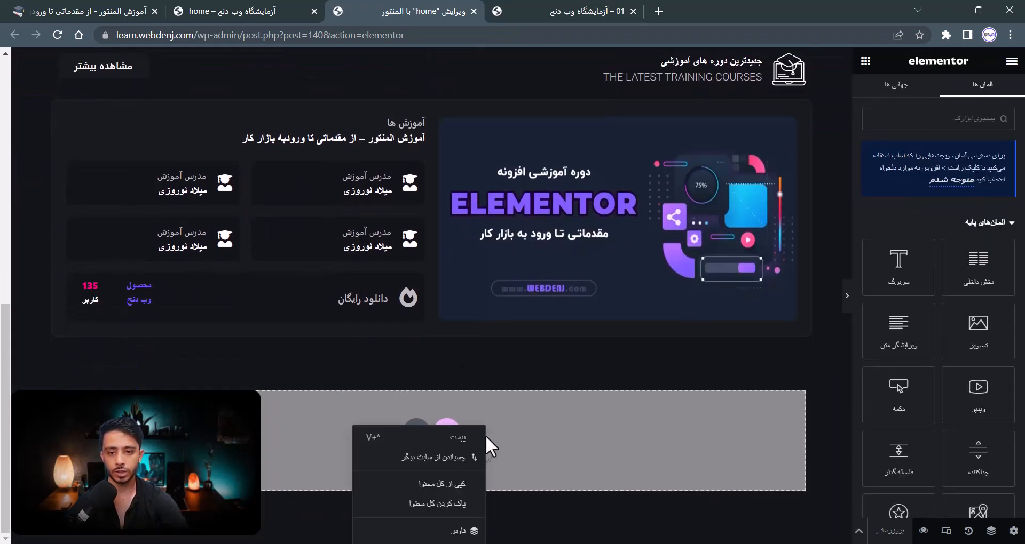
pyautogui.click(451, 443)
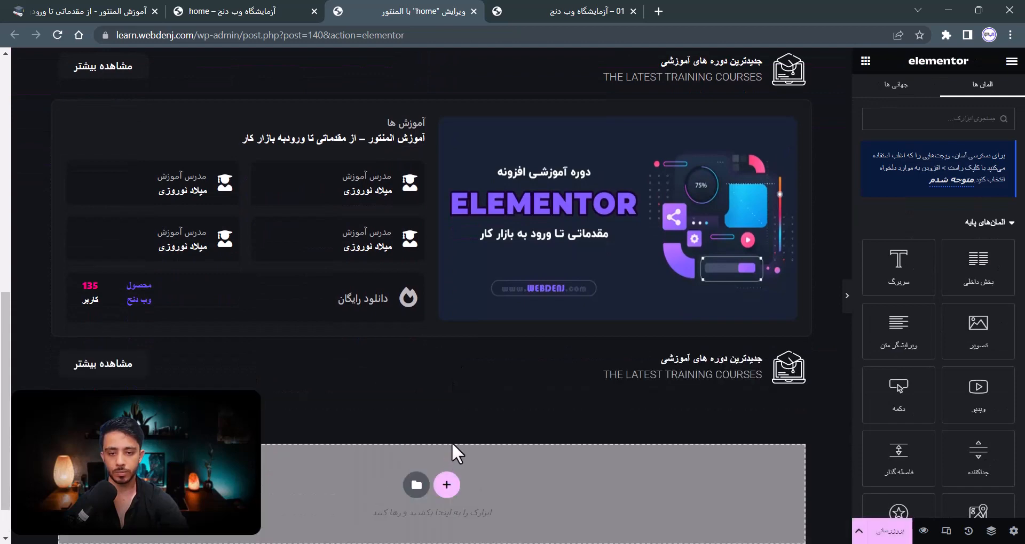
# - Replace the title of the pasted icon box with "تخصص های تیم ما", copied from the reference page
pyautogui.click(567, 11)
pyautogui.tripleClick(808, 288)
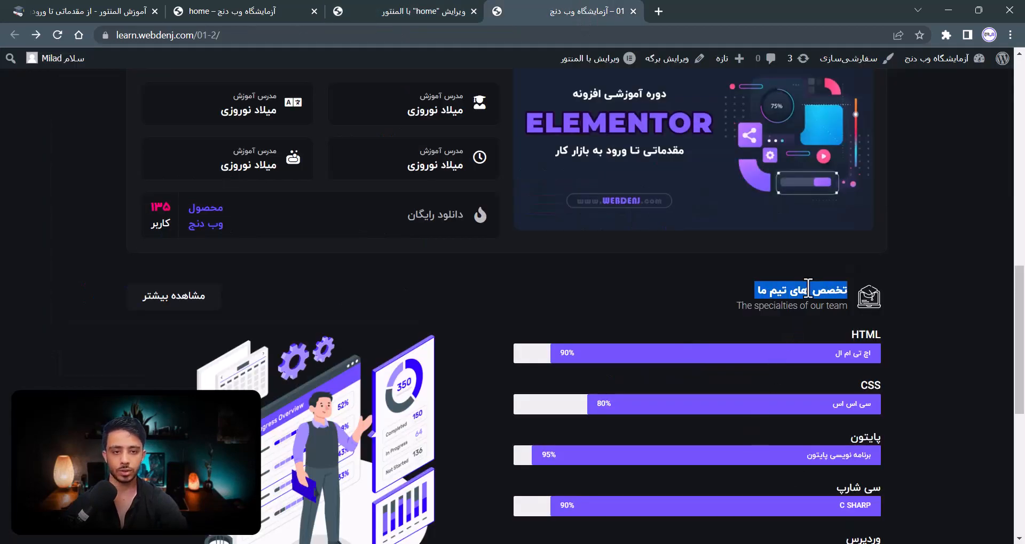
pyautogui.click(415, 11)
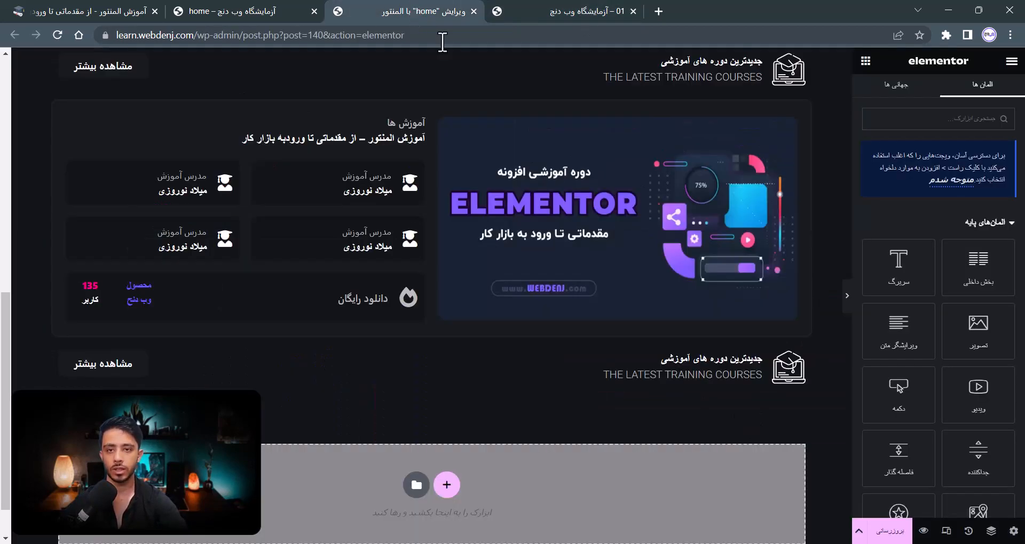
pyautogui.click(739, 368)
pyautogui.hotkey('ctrl', 'a')
pyautogui.hotkey('ctrl', 'v')
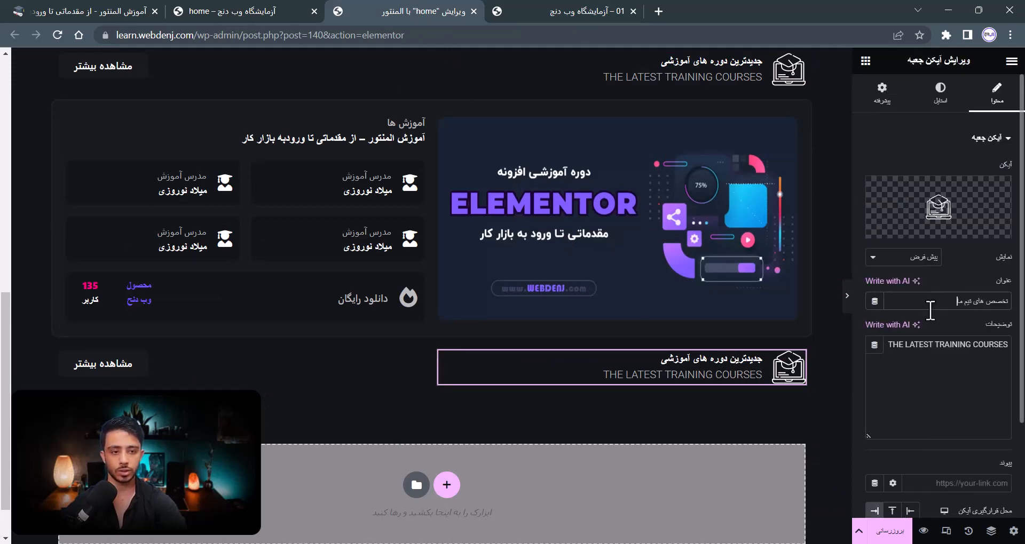
# - Replace the icon box description with "The specialties of our team", copied from the reference page
pyautogui.click(568, 11)
pyautogui.tripleClick(776, 308)
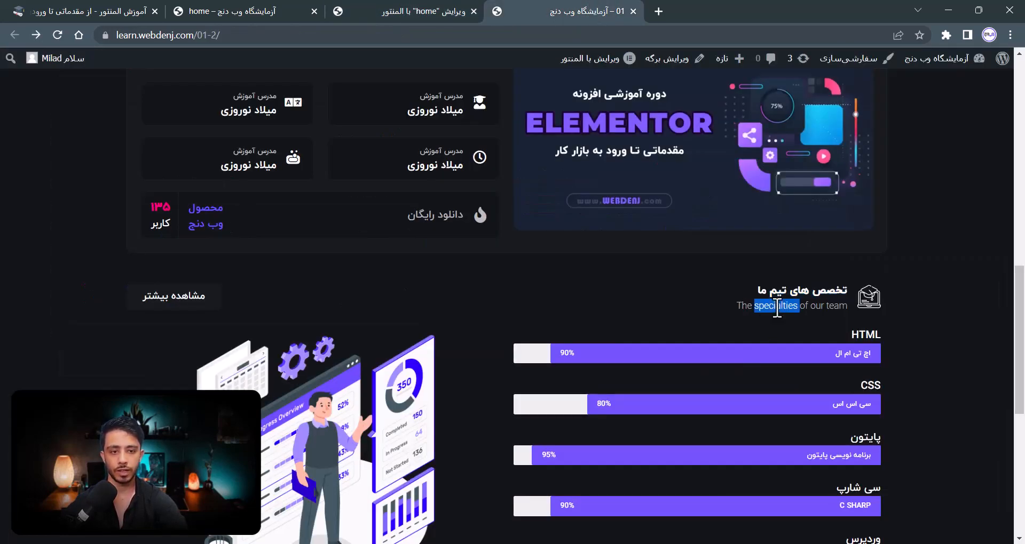
pyautogui.click(458, 11)
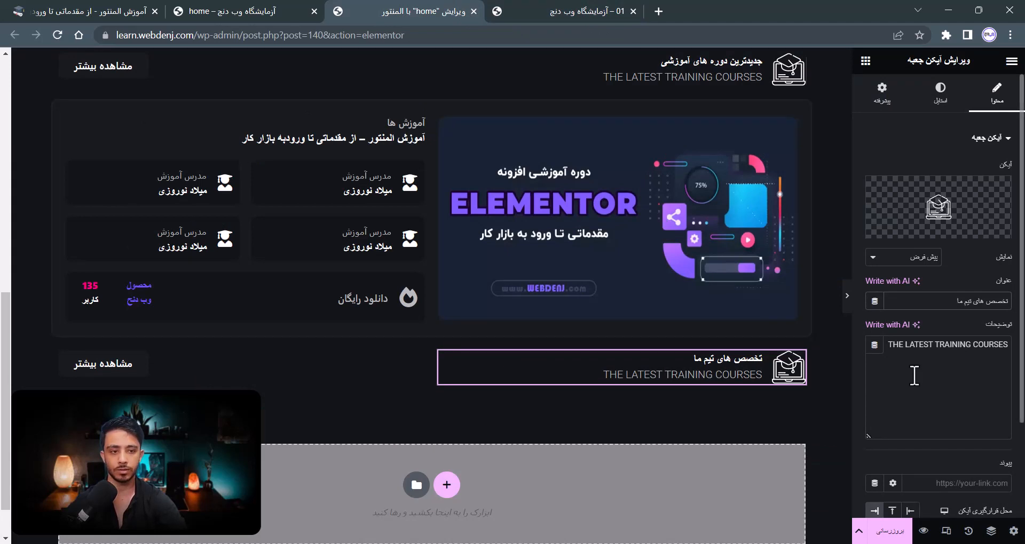
pyautogui.hotkey('ctrl', 'a')
pyautogui.hotkey('ctrl', 'v')
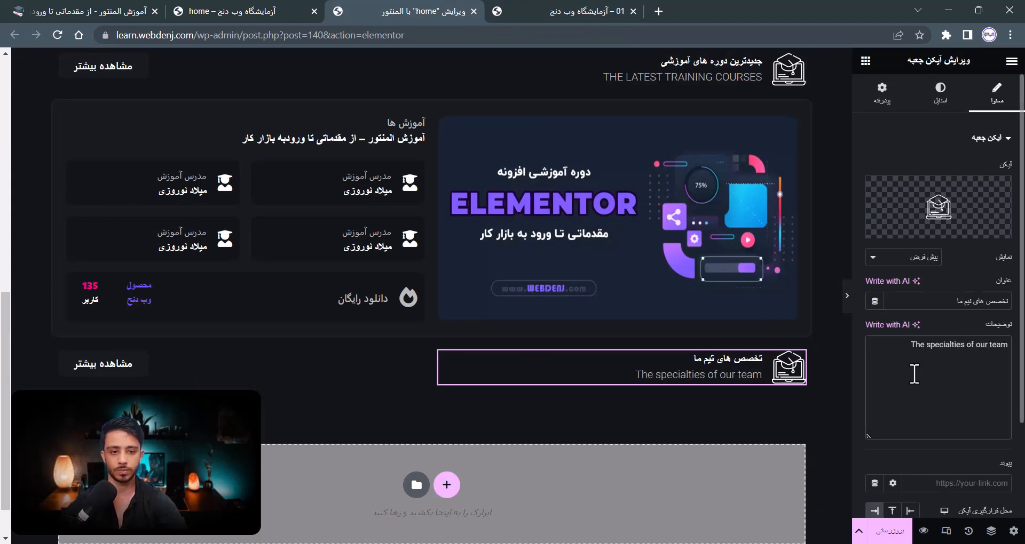
# - Update the home page and reload its Elementor editor
pyautogui.click(890, 534)
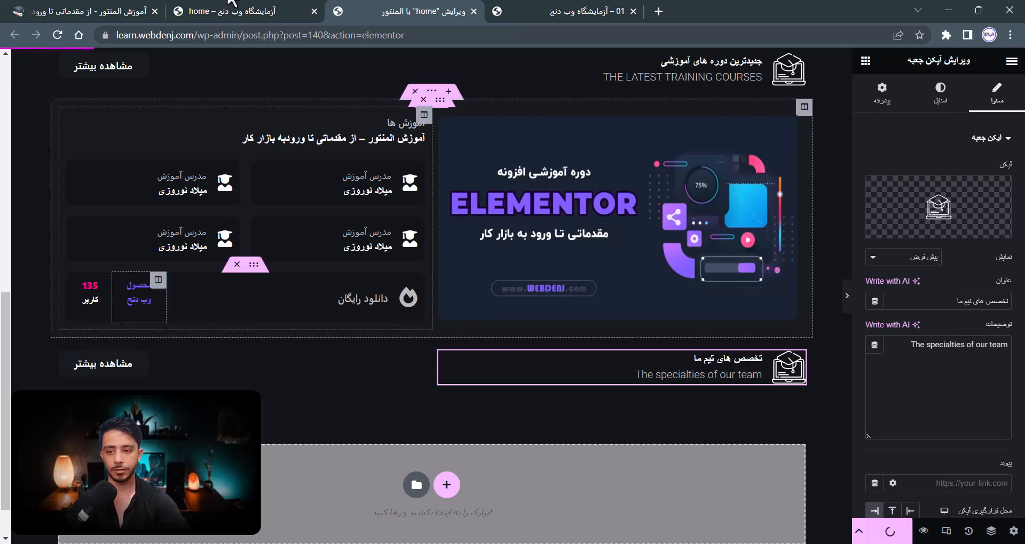
pyautogui.click(583, 9)
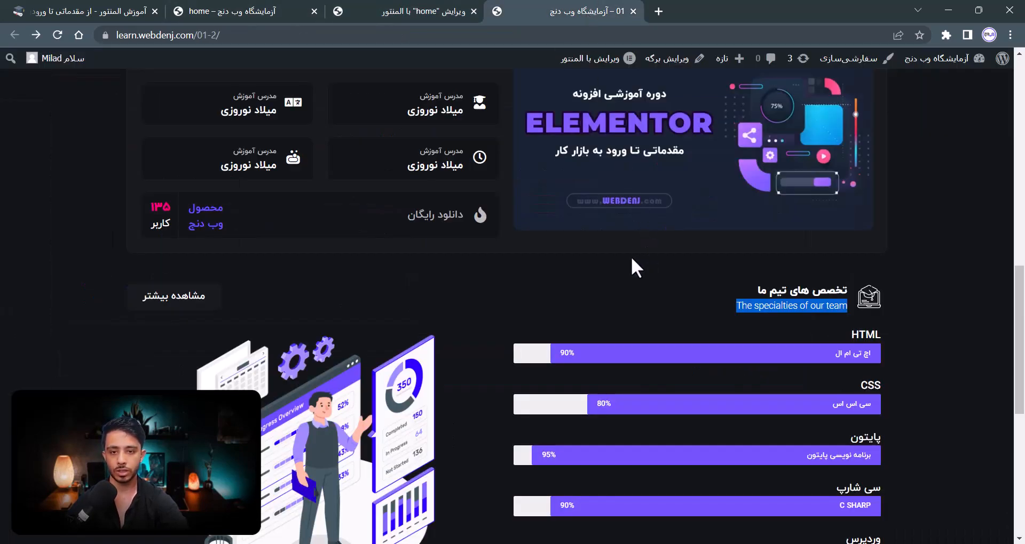
pyautogui.click(414, 10)
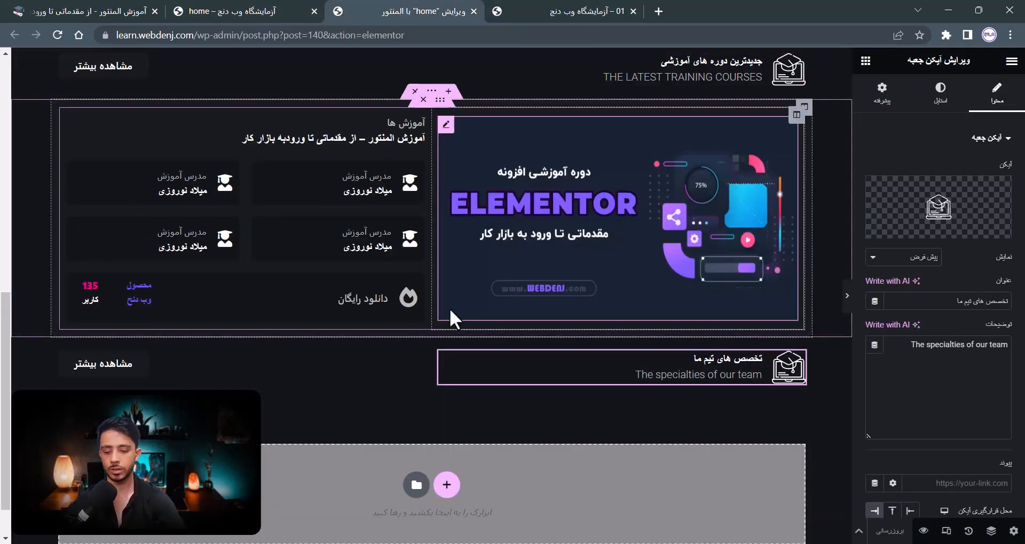
pyautogui.press('F5')
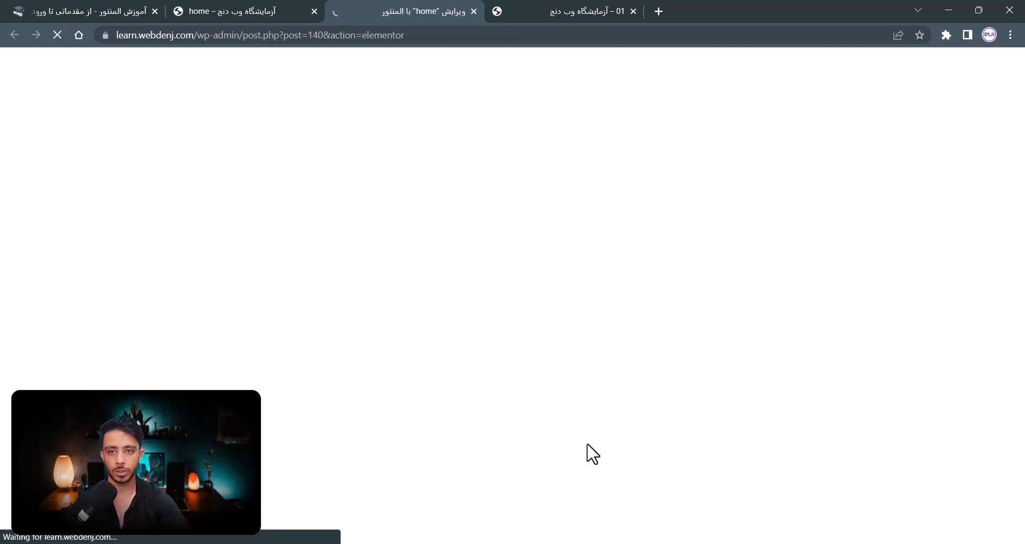
pyautogui.click(271, 9)
pyautogui.click(401, 20)
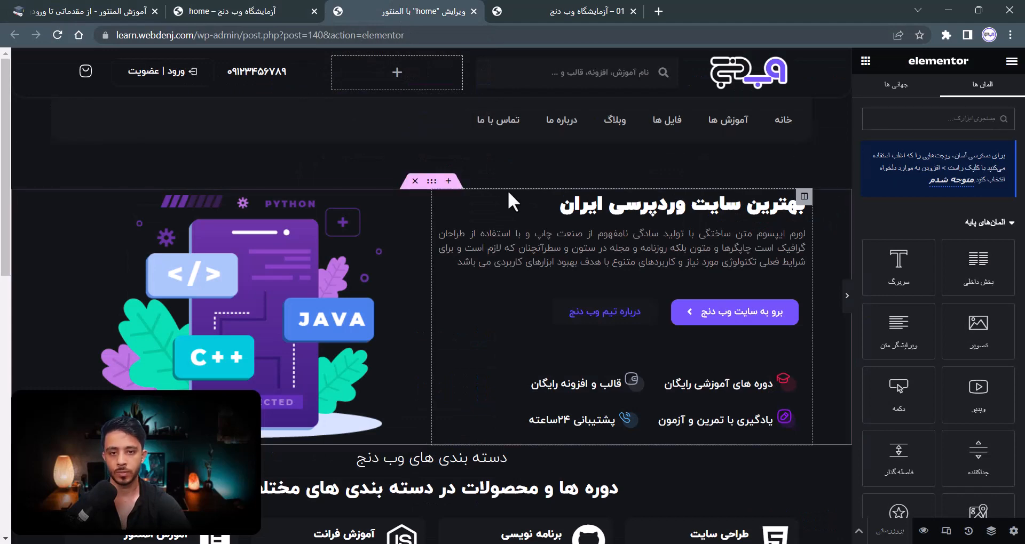
# - Set the top margin of the team specialties heading section to 2 rem, with the margin sides unlinked
pyautogui.scroll(-8, 508, 190)
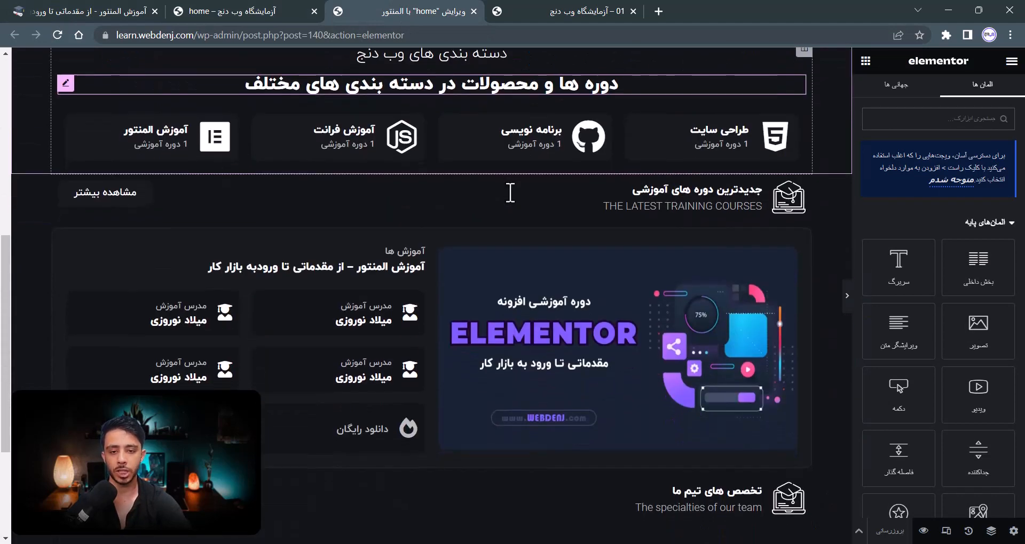
pyautogui.scroll(-1, 511, 193)
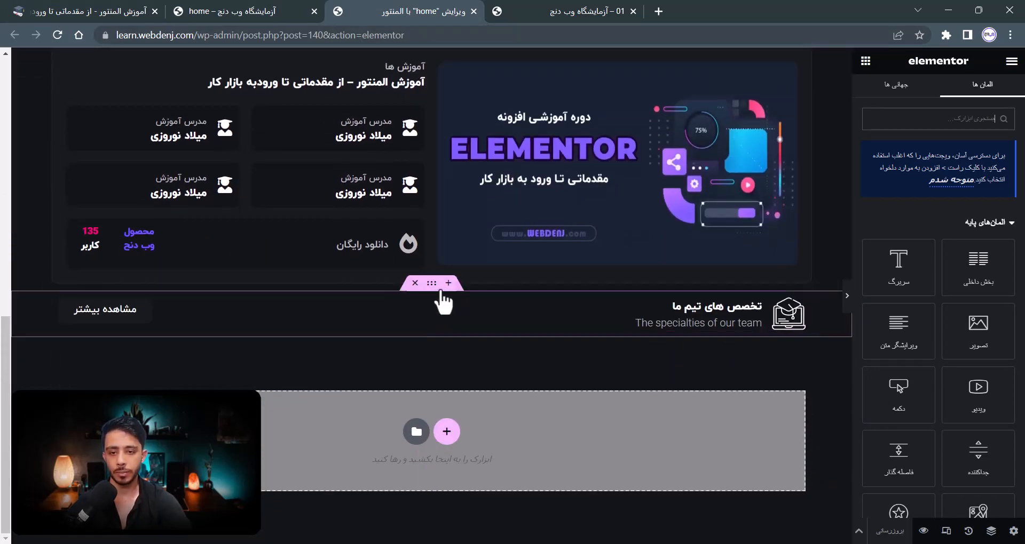
pyautogui.click(431, 283)
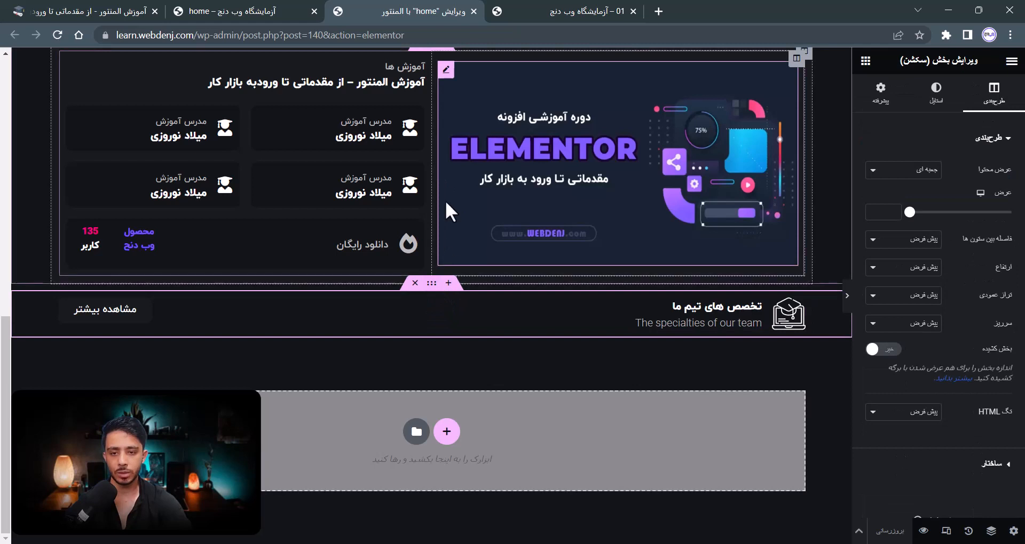
pyautogui.click(881, 91)
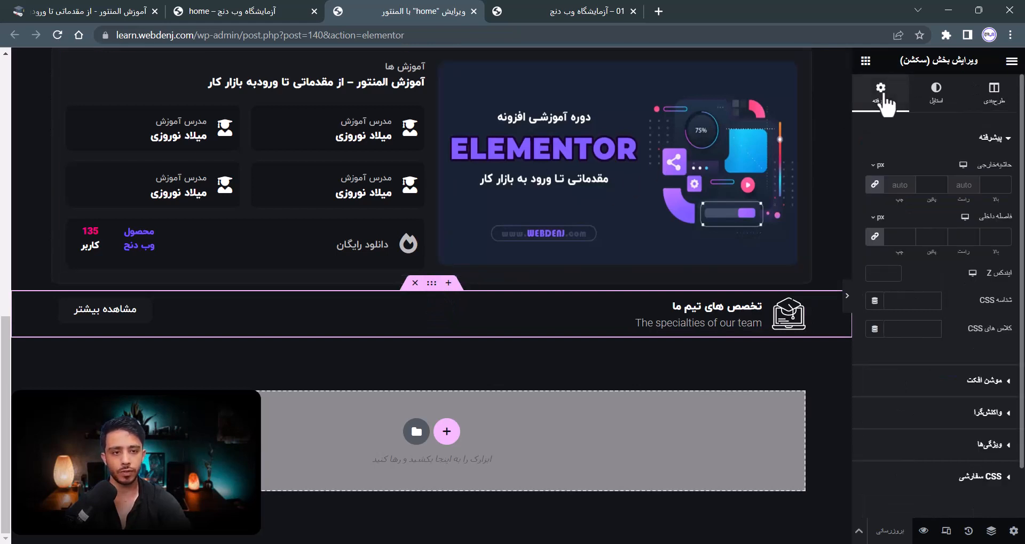
pyautogui.click(875, 185)
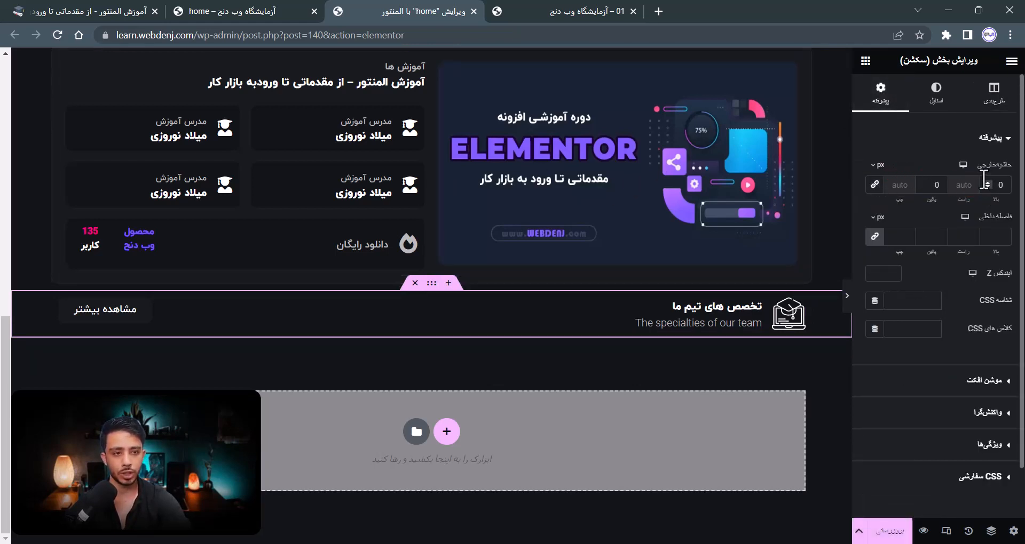
pyautogui.click(879, 166)
pyautogui.click(882, 228)
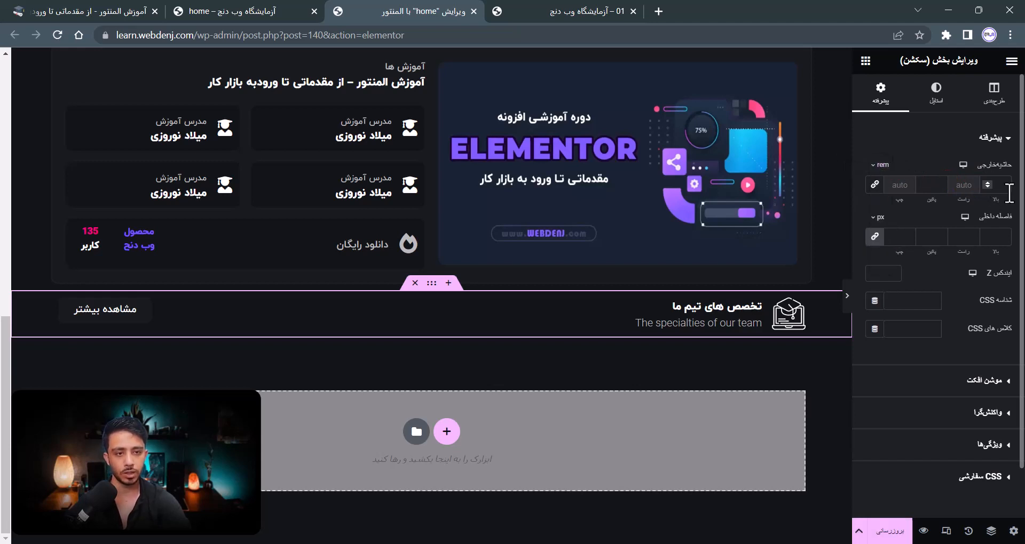
pyautogui.write('2')
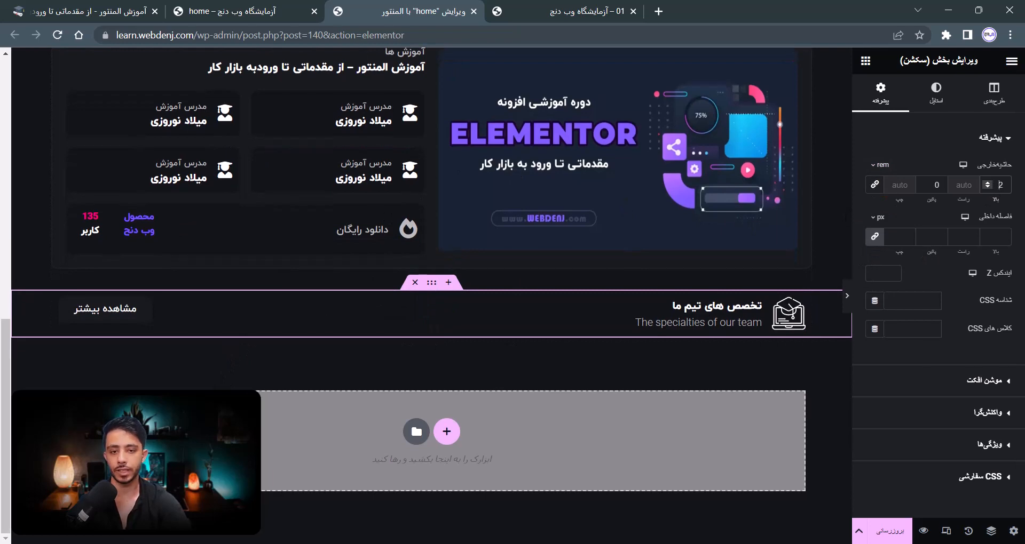
# - Examine the layout of the illustration and skill bars in the reference page's team specialties section
pyautogui.click(576, 11)
pyautogui.scroll(-4, 635, 154)
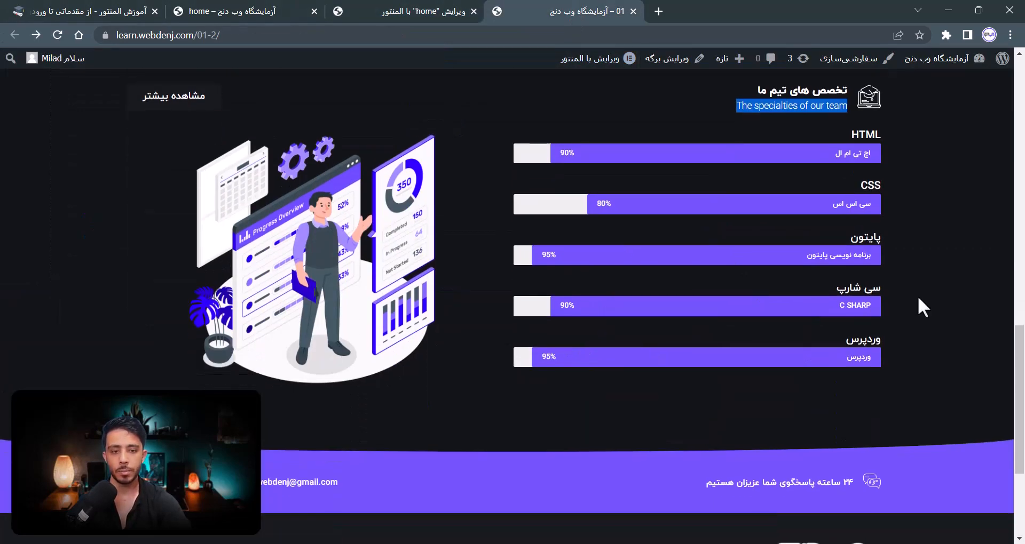
pyautogui.click(918, 296)
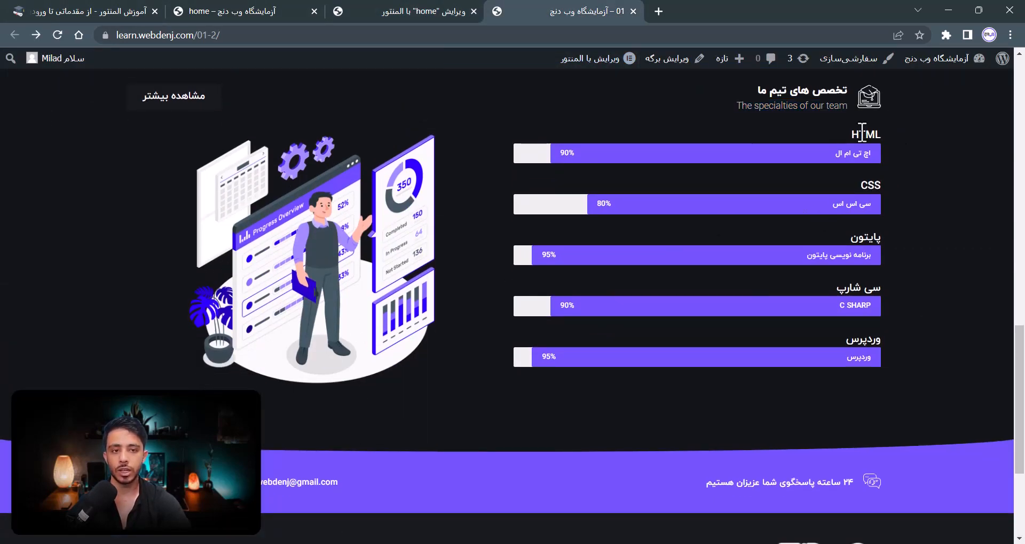
# - Return to the home page editor and add a two-column section below the team specialties heading
pyautogui.click(419, 11)
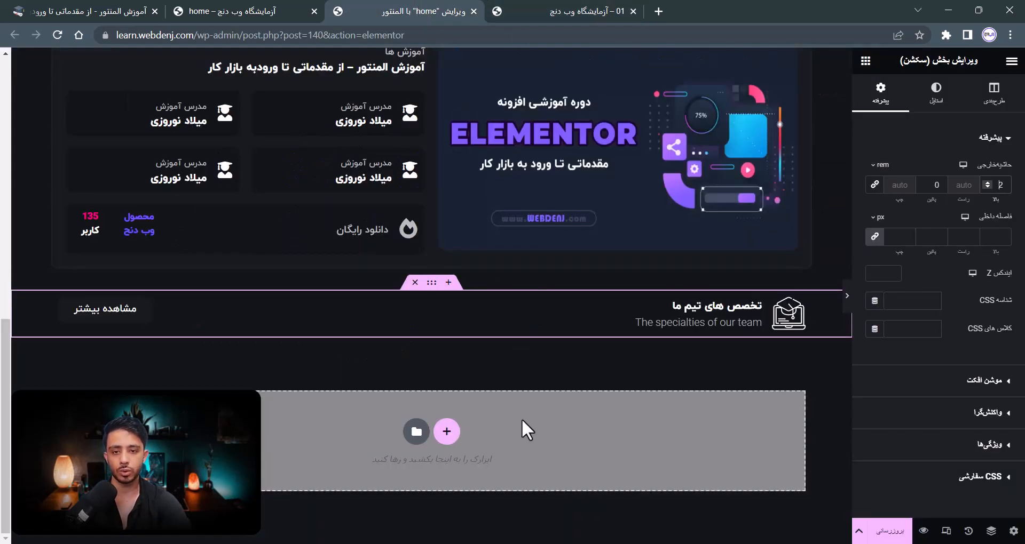
pyautogui.click(449, 433)
pyautogui.click(567, 464)
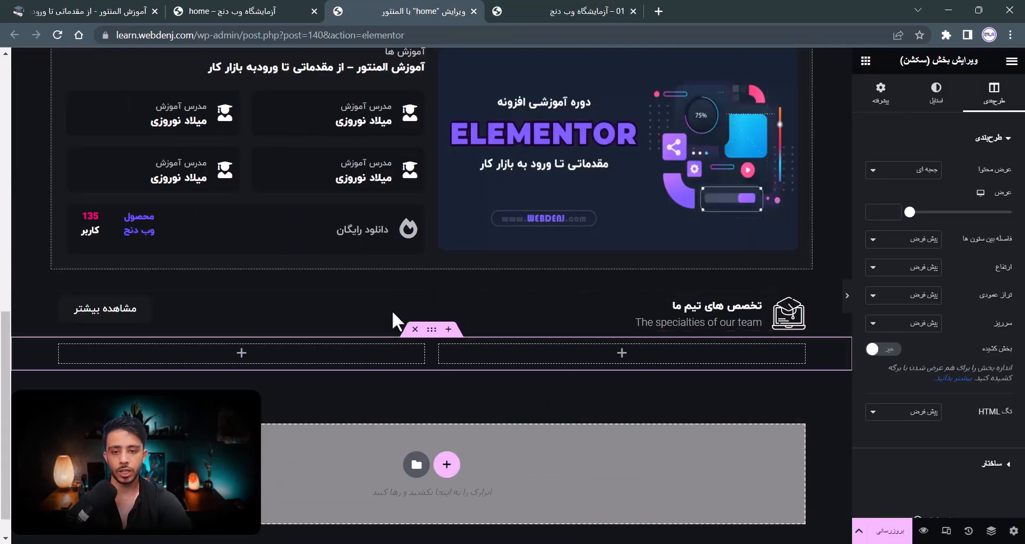
# - Add an image widget to the left column of the new section, using Progress-overview-amico.png from the media library
pyautogui.click(866, 61)
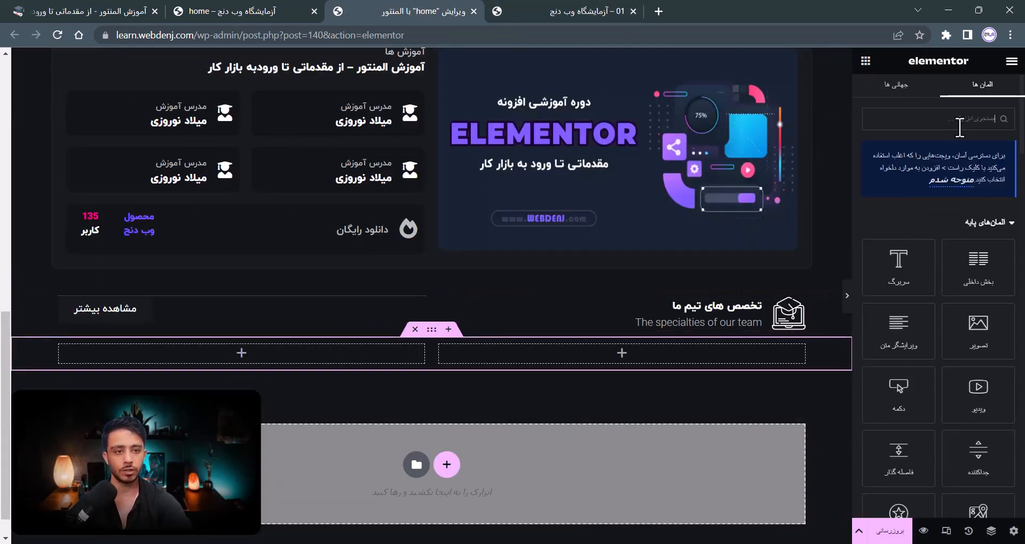
pyautogui.moveTo(985, 337); pyautogui.dragTo(261, 352)
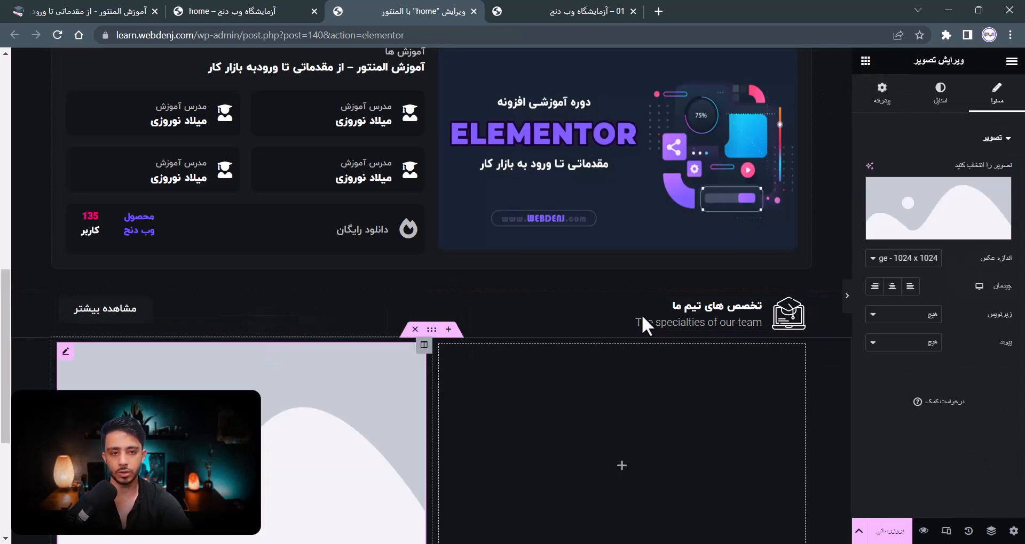
pyautogui.click(961, 216)
pyautogui.click(521, 224)
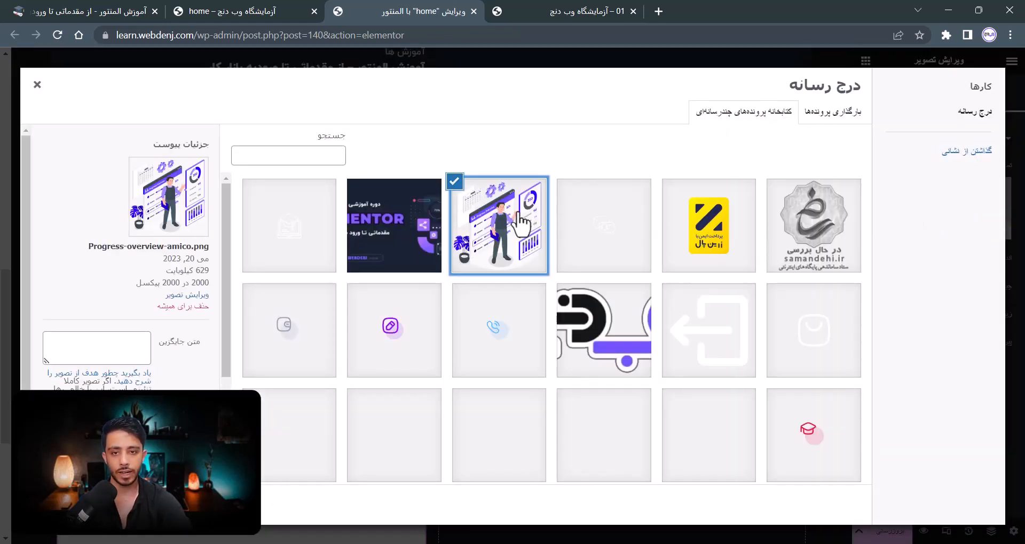
pyautogui.click(50, 505)
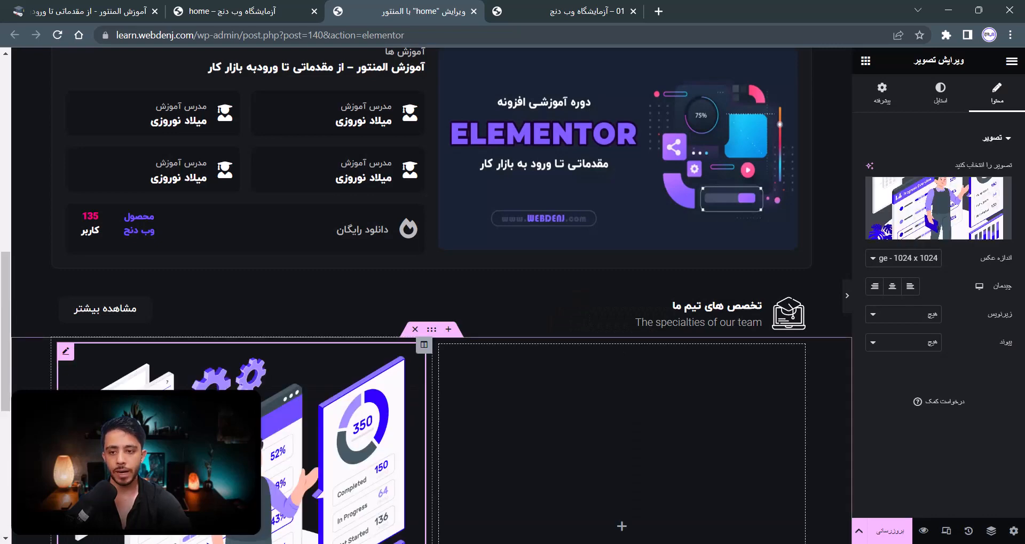
# - Set both the maximum width and the width of the progress overview image to 75%
pyautogui.scroll(-4, 260, 331)
pyautogui.scroll(2, 320, 366)
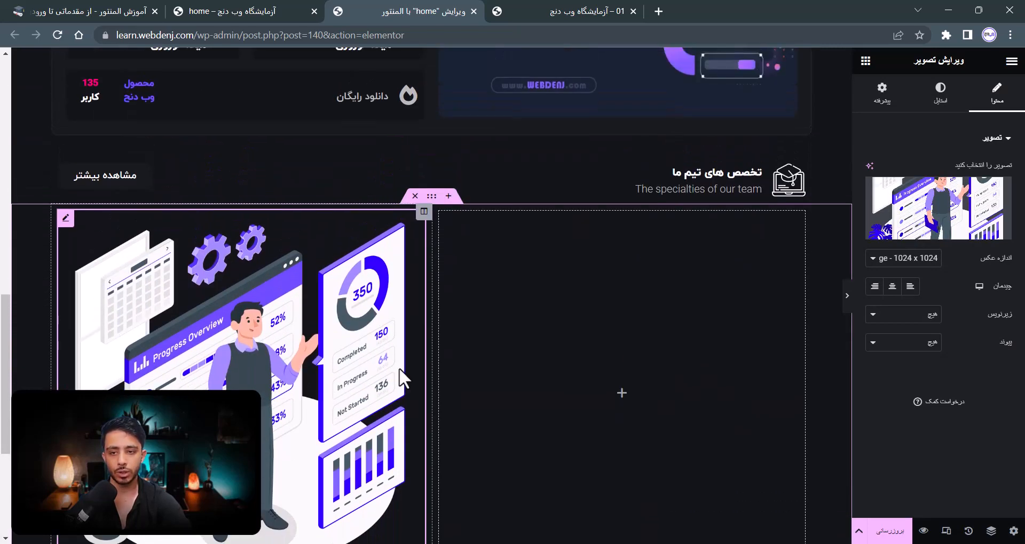
pyautogui.click(956, 99)
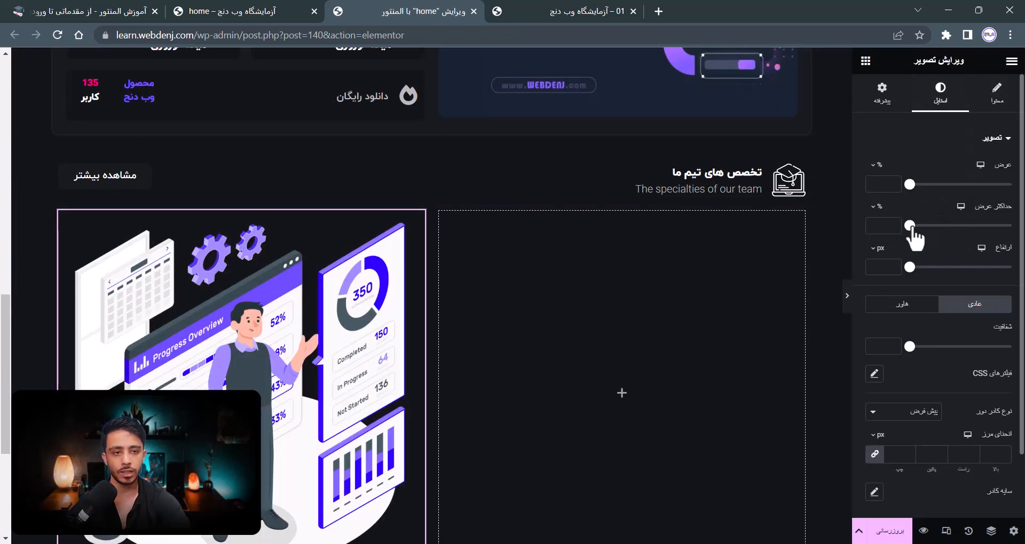
pyautogui.moveTo(911, 227); pyautogui.dragTo(985, 226)
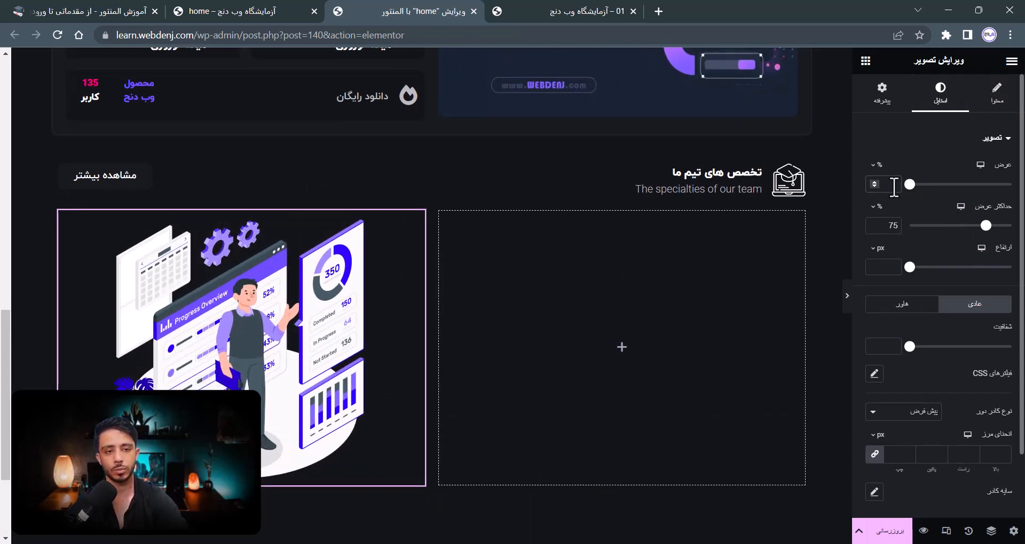
pyautogui.click(886, 184)
pyautogui.write('75')
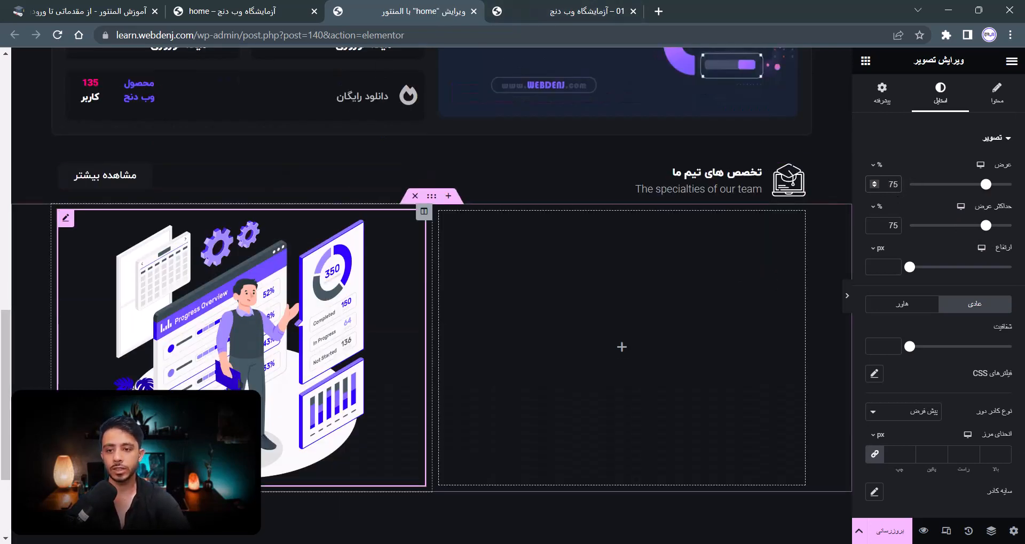
# - Open storyset.com in a new tab and browse its illustrations
pyautogui.click(662, 8)
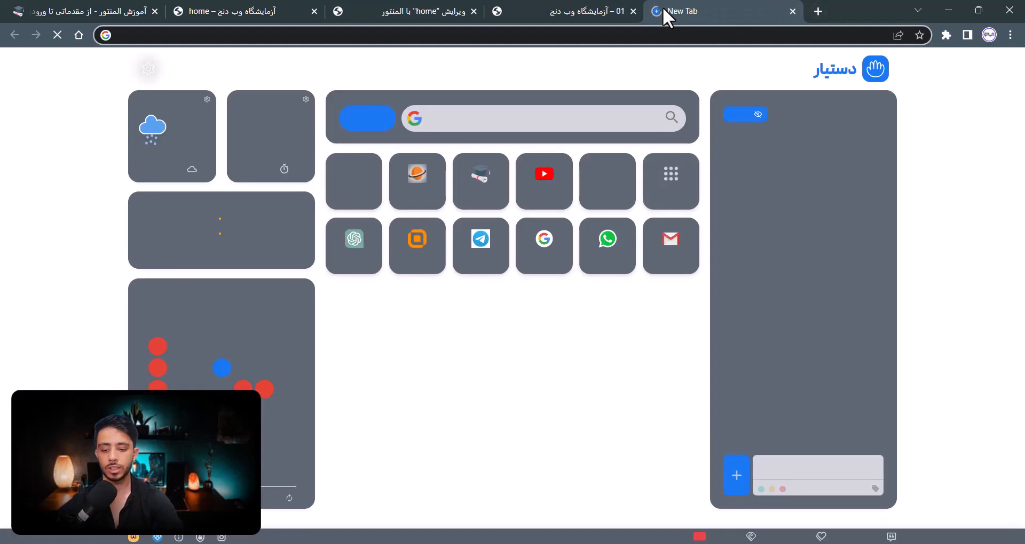
pyautogui.write('storyset')
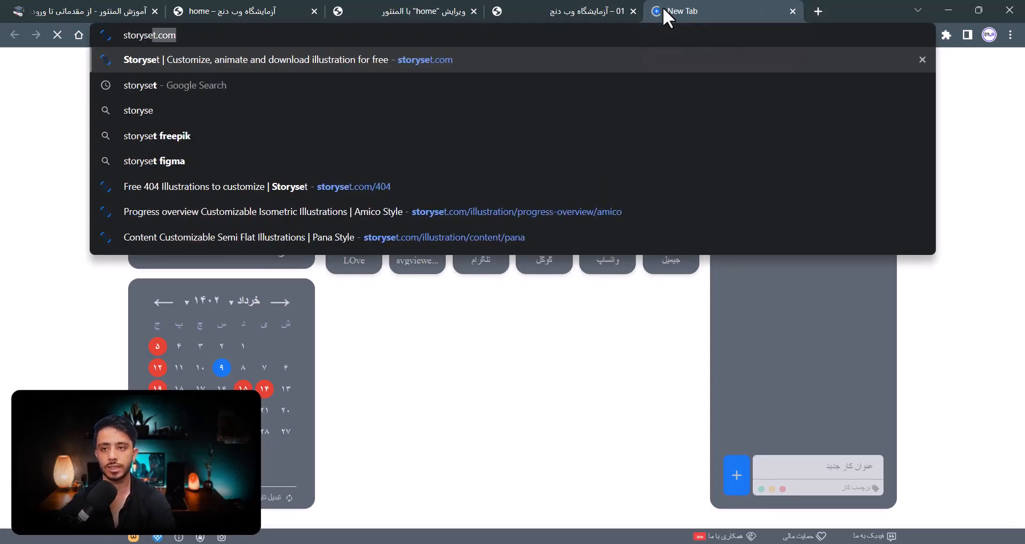
pyautogui.press('Return')
pyautogui.scroll(-5, 501, 370)
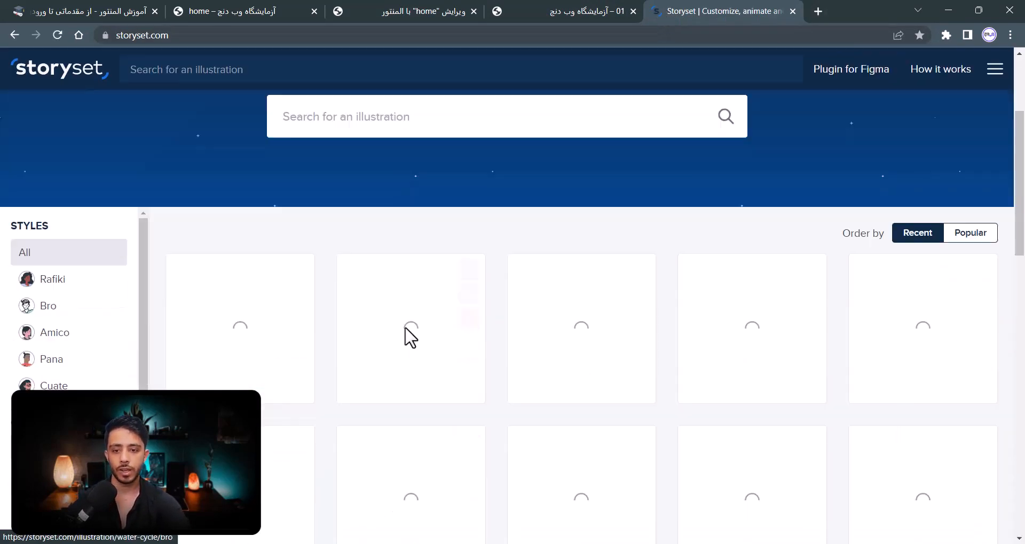
pyautogui.scroll(-8, 368, 424)
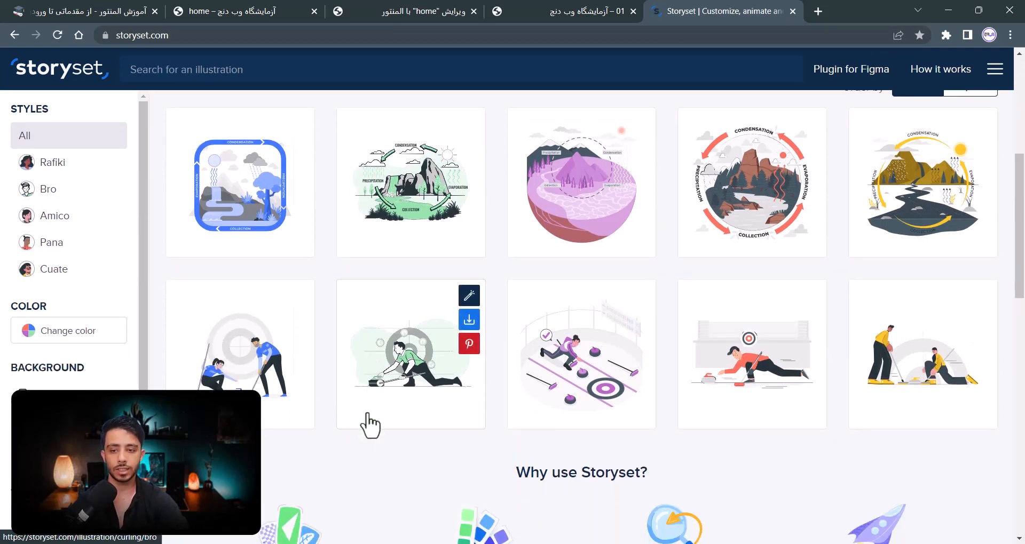
pyautogui.scroll(-3, 368, 424)
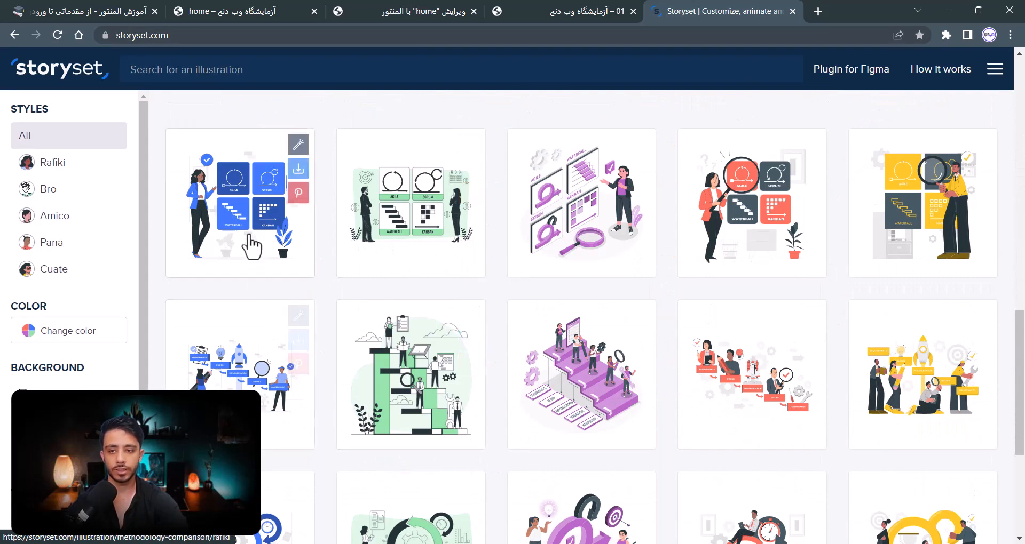
pyautogui.scroll(6, 421, 242)
pyautogui.scroll(7, 419, 244)
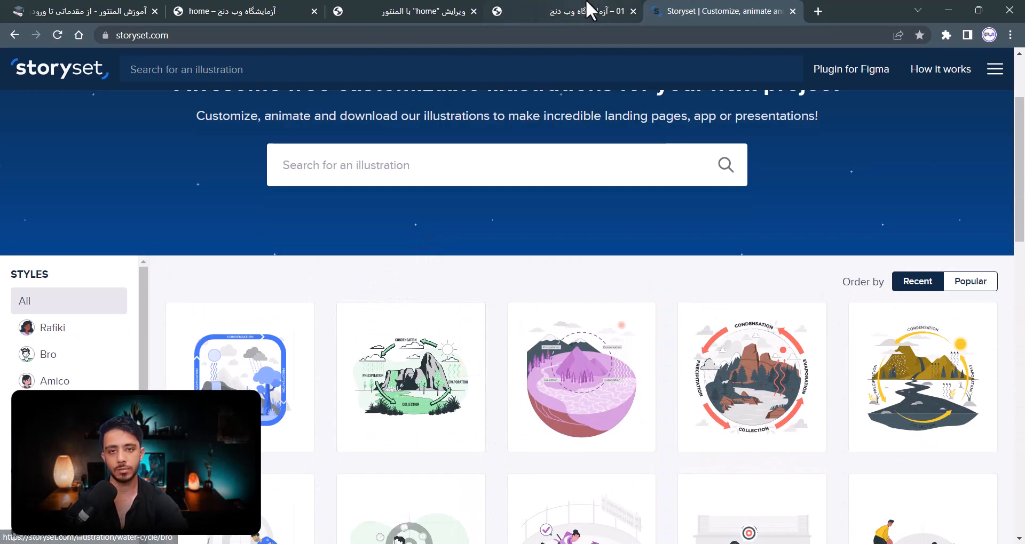
# - Search Storyset for "code" and look through the matching illustrations
pyautogui.click(423, 165)
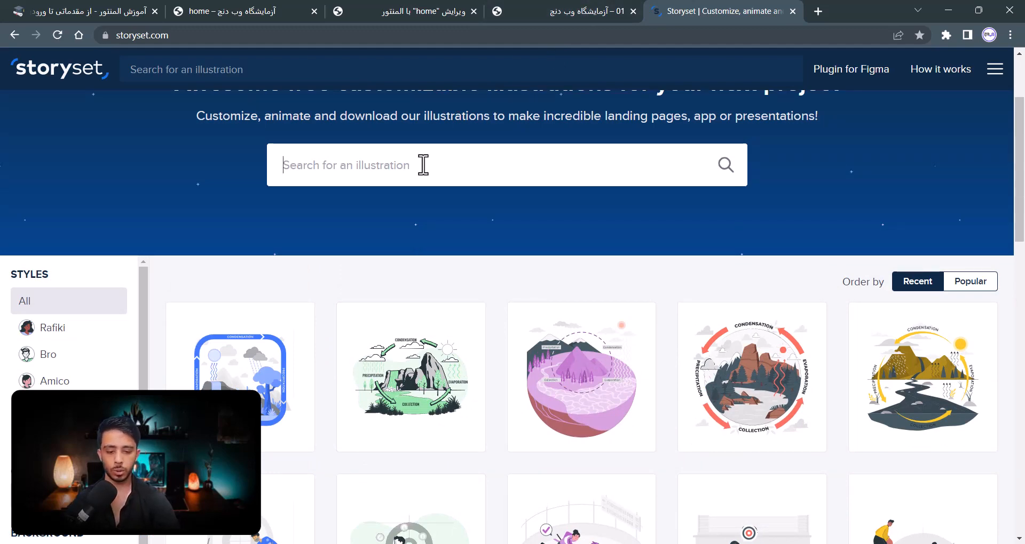
pyautogui.write('code')
pyautogui.press('Return')
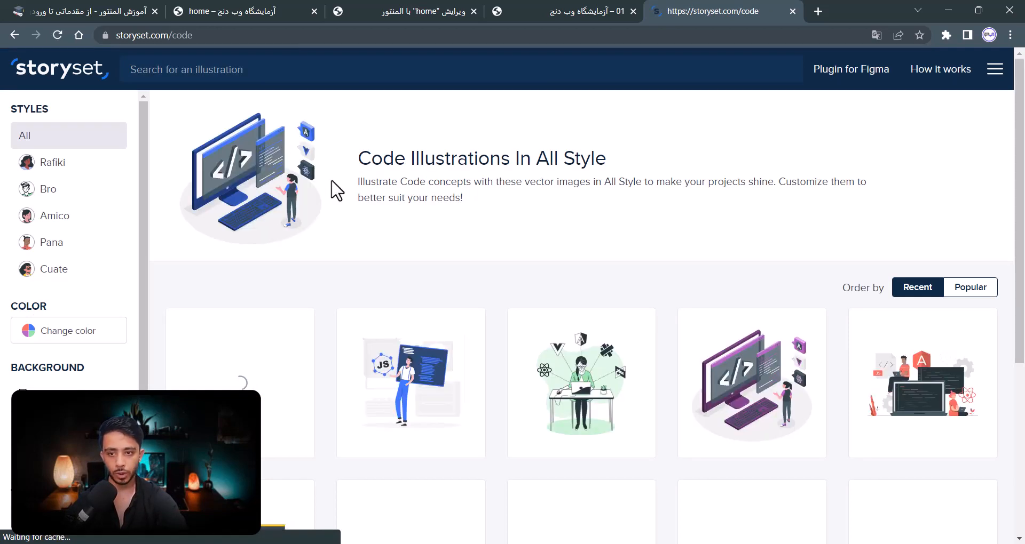
pyautogui.scroll(-1, 556, 248)
pyautogui.scroll(-4, 792, 270)
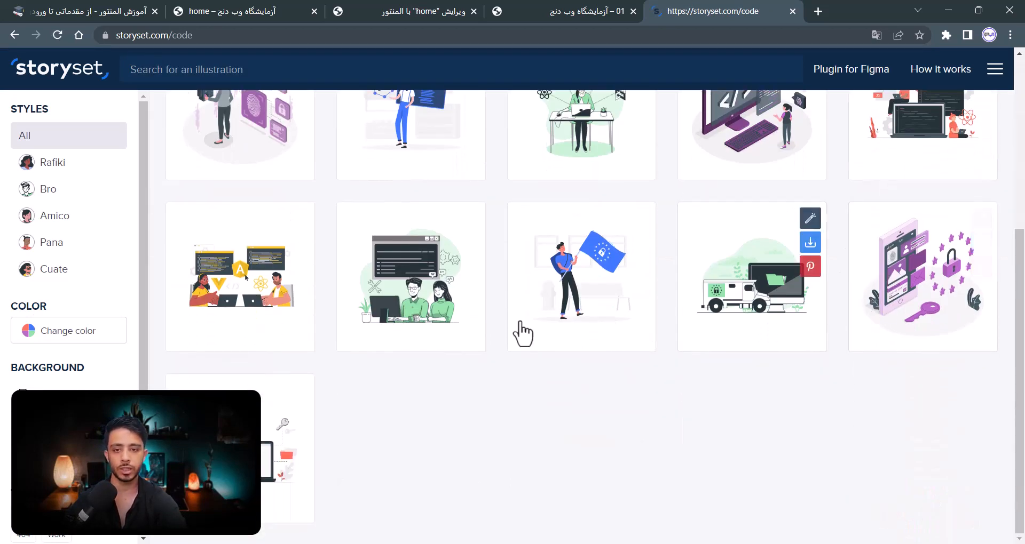
pyautogui.scroll(5, 347, 131)
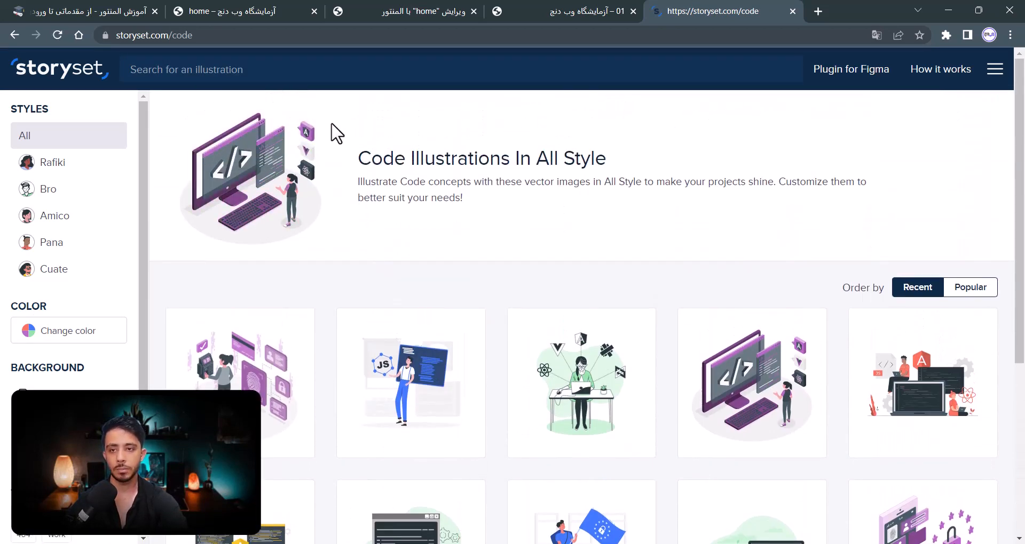
pyautogui.scroll(-1, 631, 305)
pyautogui.scroll(1, 696, 307)
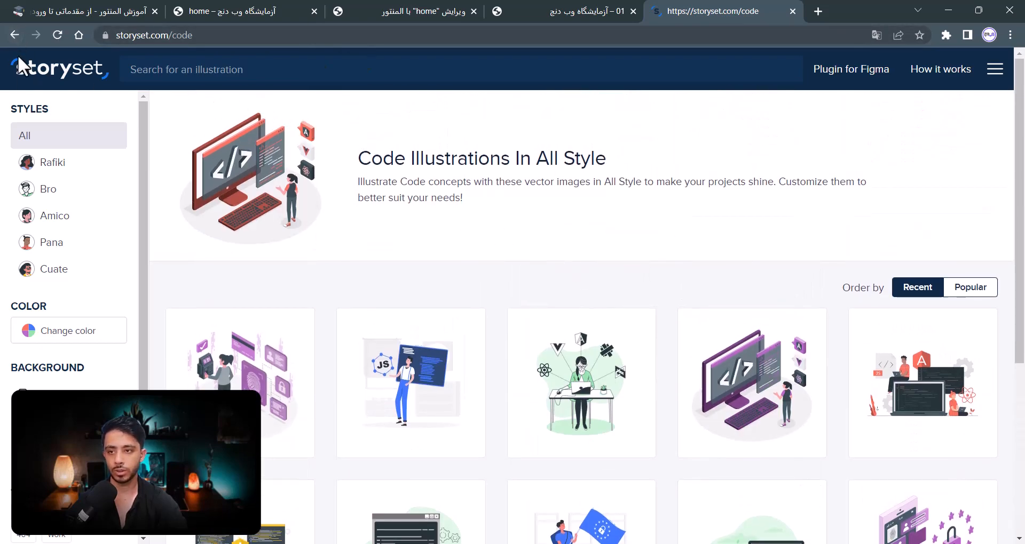
# - Return to the Storyset home page, search for "hack" and look through the illustrations
pyautogui.click(14, 34)
pyautogui.doubleClick(375, 157)
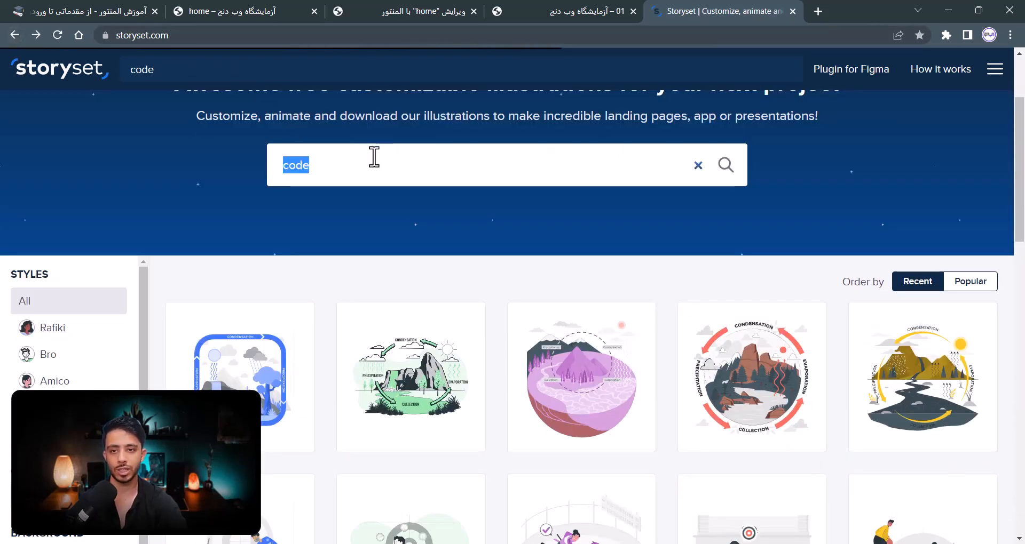
pyautogui.write('hack')
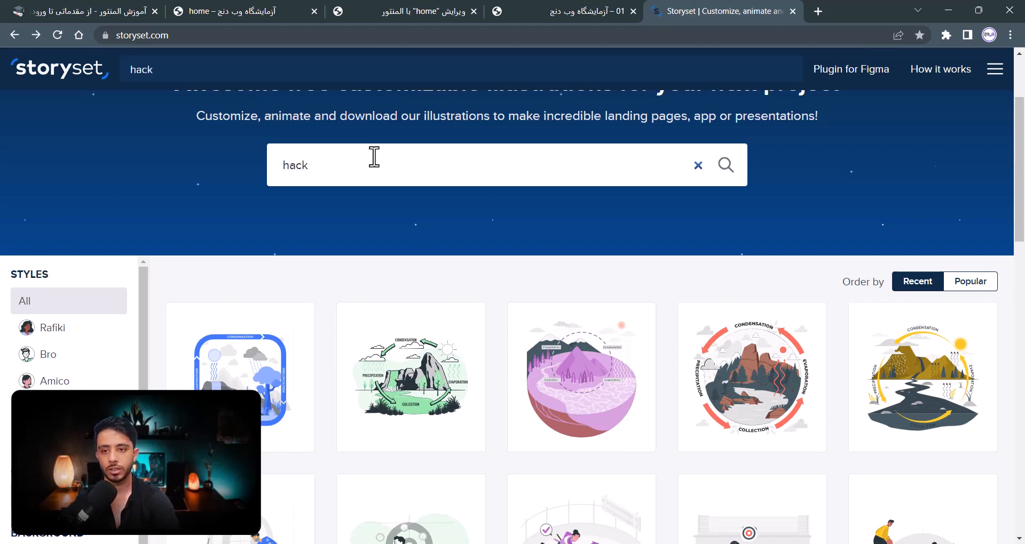
pyautogui.press('Return')
pyautogui.scroll(-8, 692, 288)
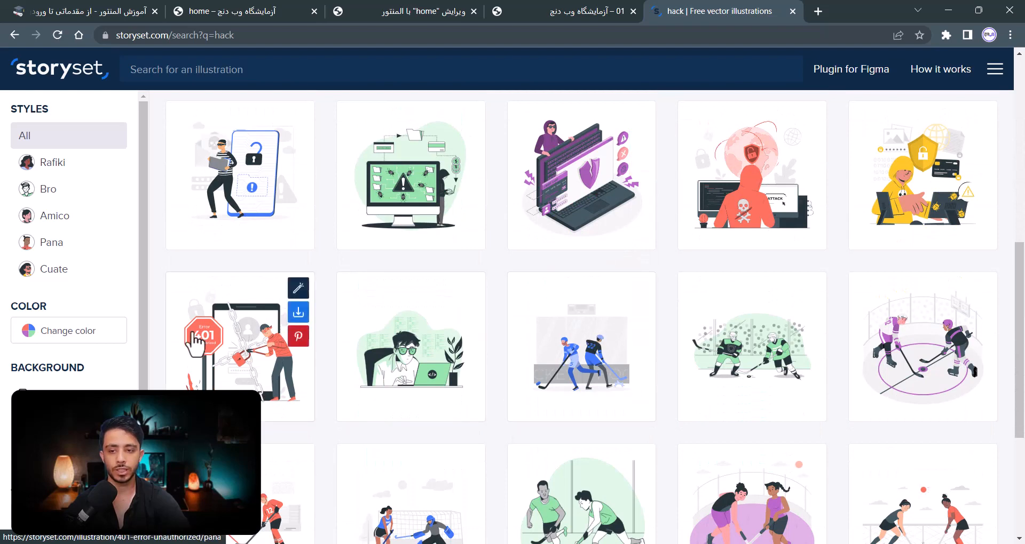
pyautogui.scroll(-6, 194, 341)
pyautogui.scroll(-5, 209, 354)
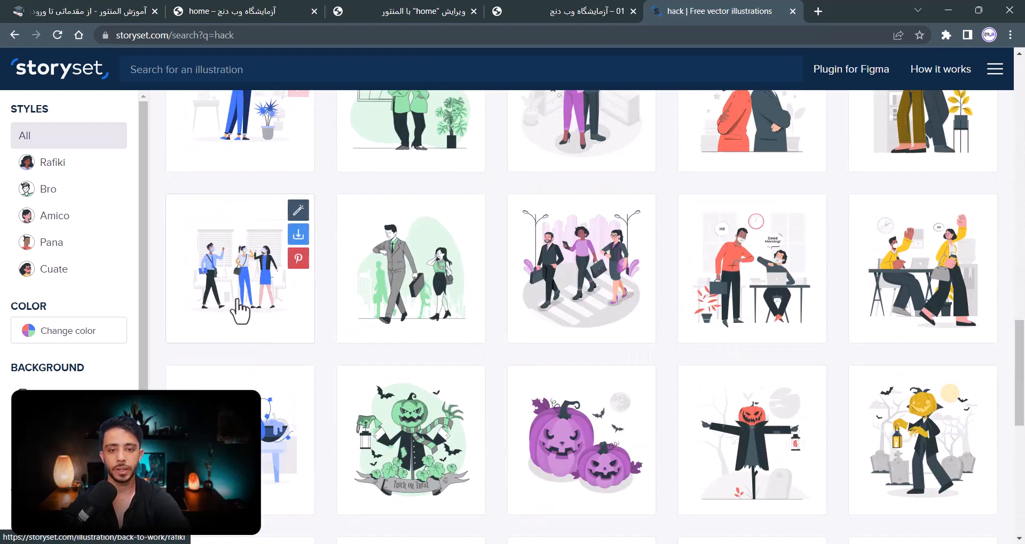
pyautogui.click(136, 37)
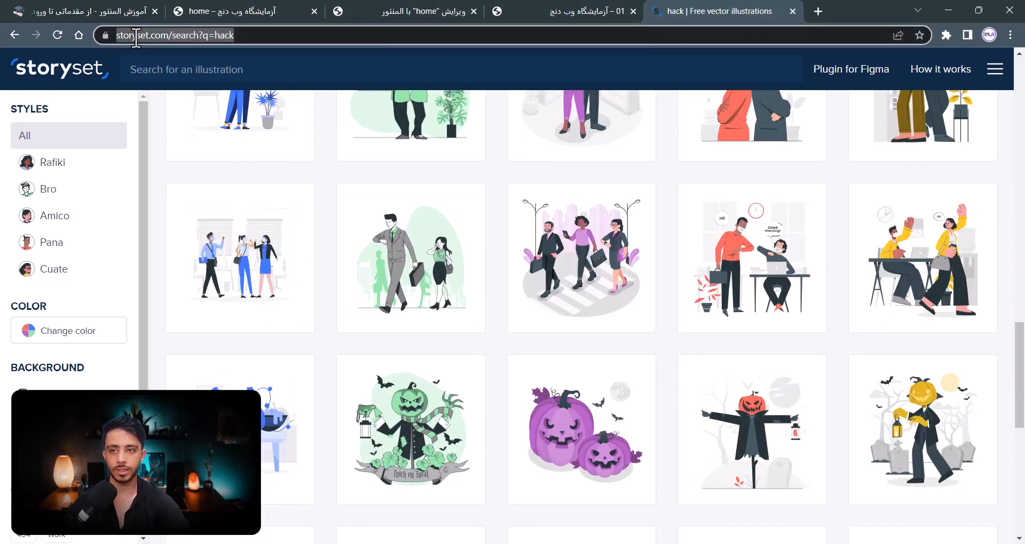
# - Compare the layout with the reference page, find the progress bar widget (نوار پیشرفت) and place it in the empty column beside the illustration
pyautogui.click(499, 9)
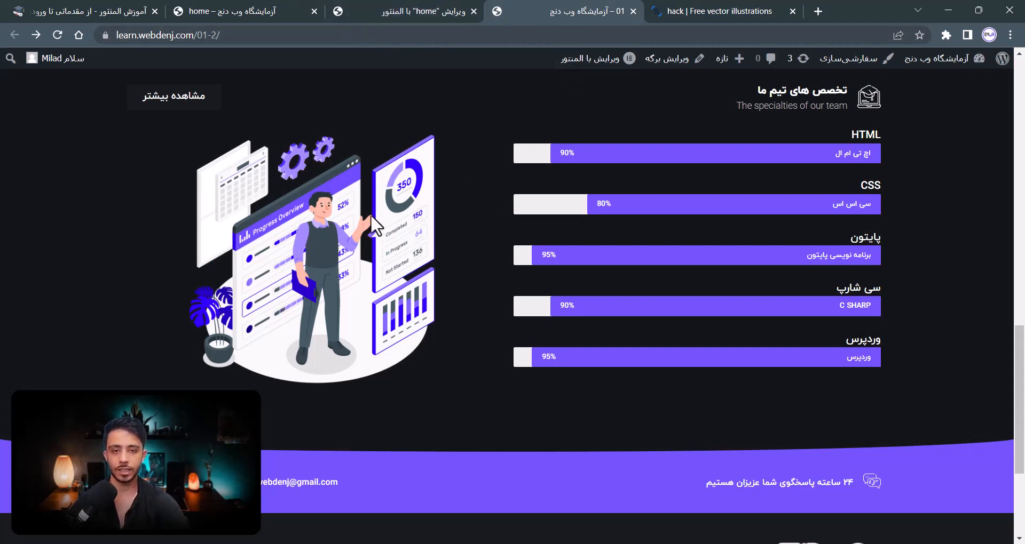
pyautogui.click(446, 10)
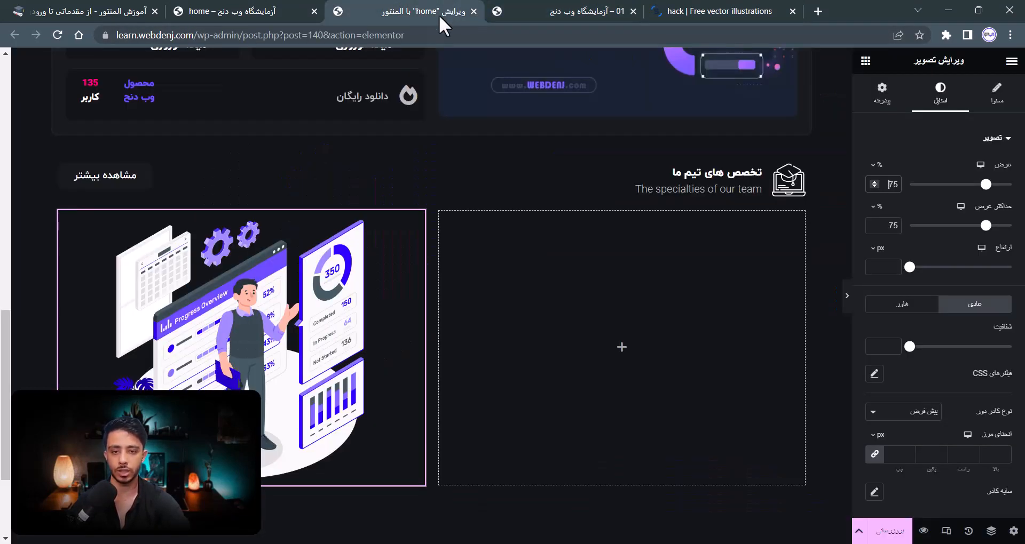
pyautogui.click(612, 8)
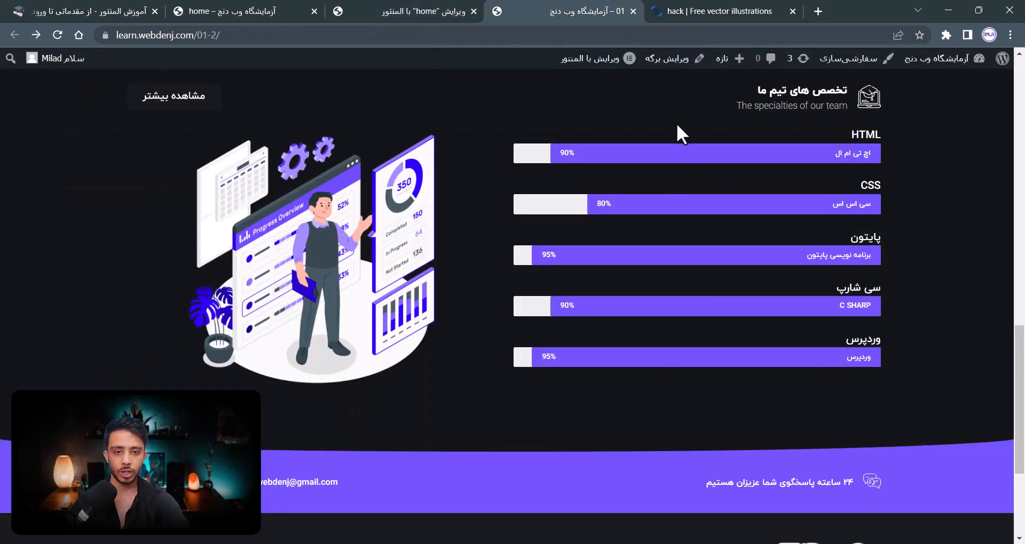
pyautogui.click(341, 11)
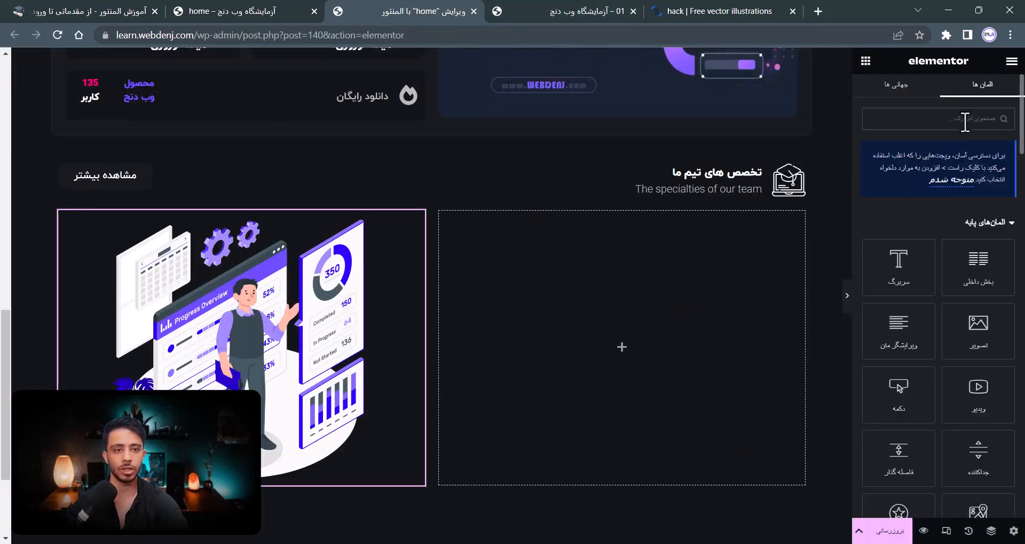
pyautogui.write('pro')
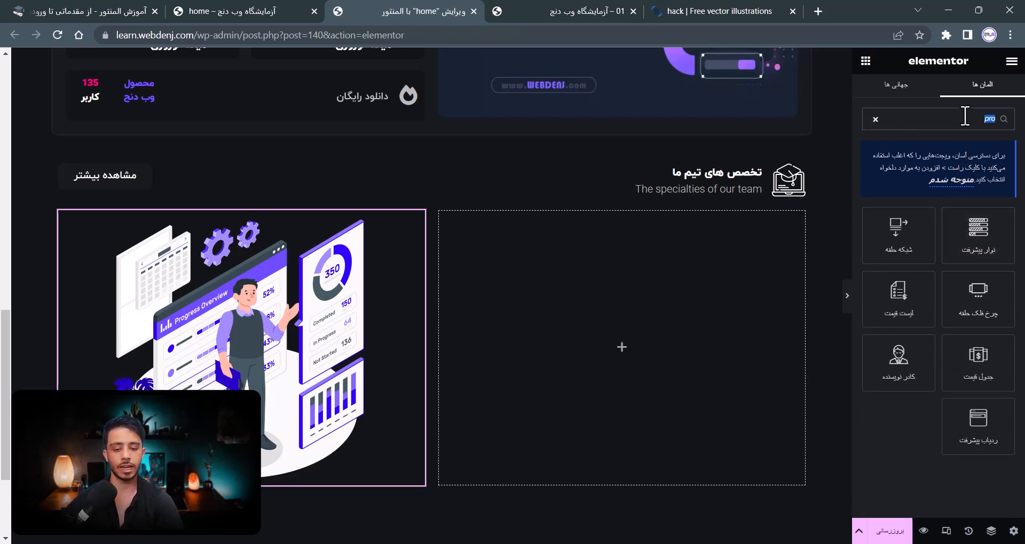
pyautogui.write('نوار')
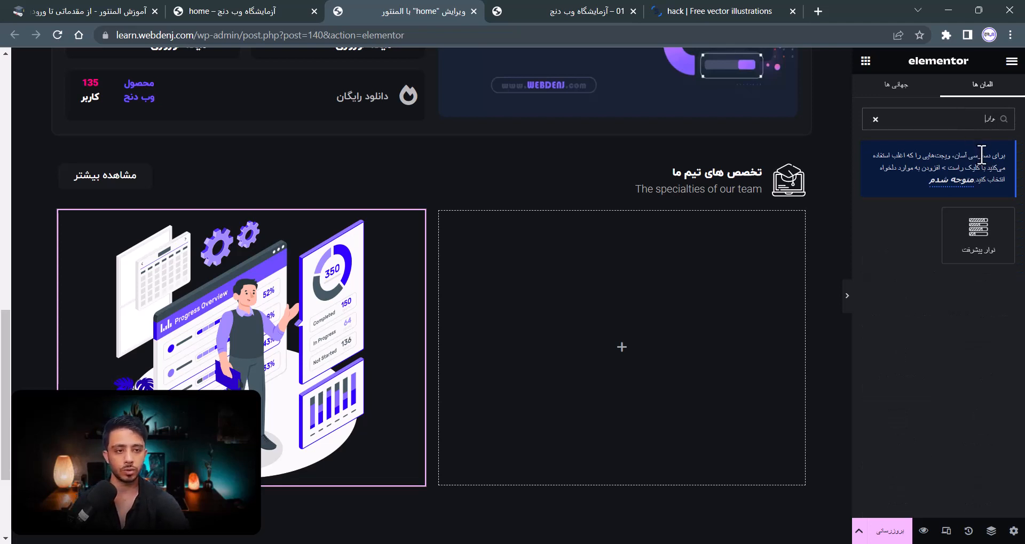
pyautogui.click(875, 119)
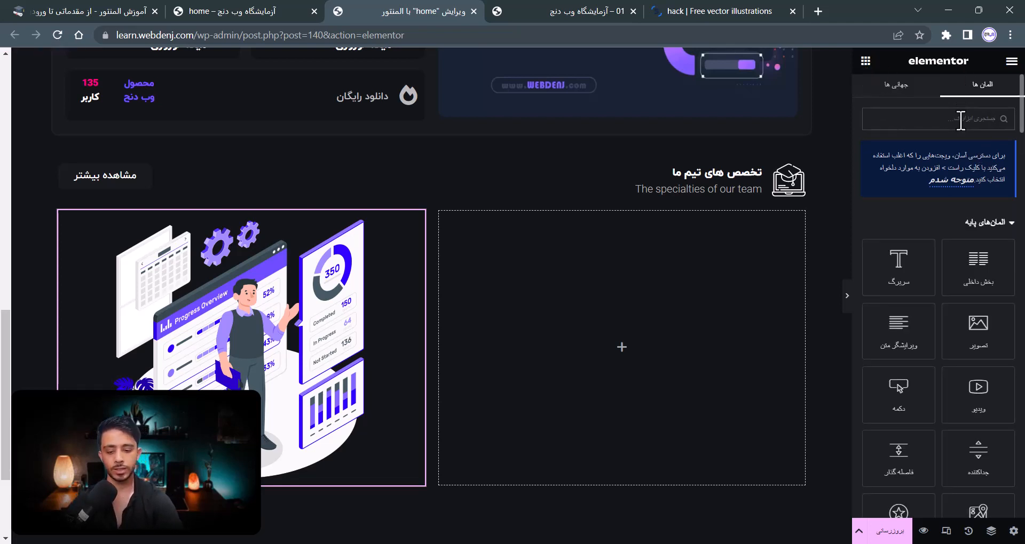
pyautogui.write('پیشرفت')
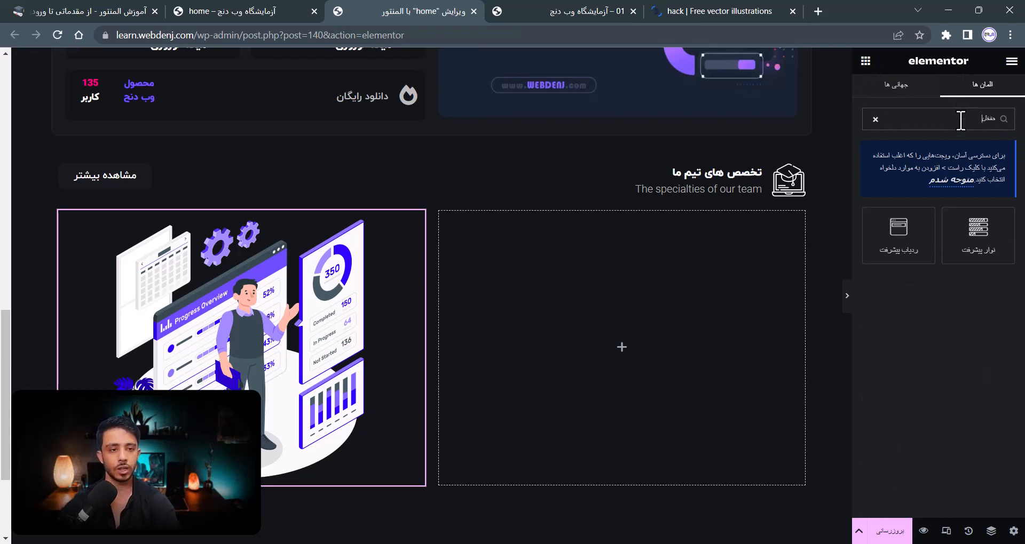
pyautogui.moveTo(978, 235); pyautogui.dragTo(607, 320)
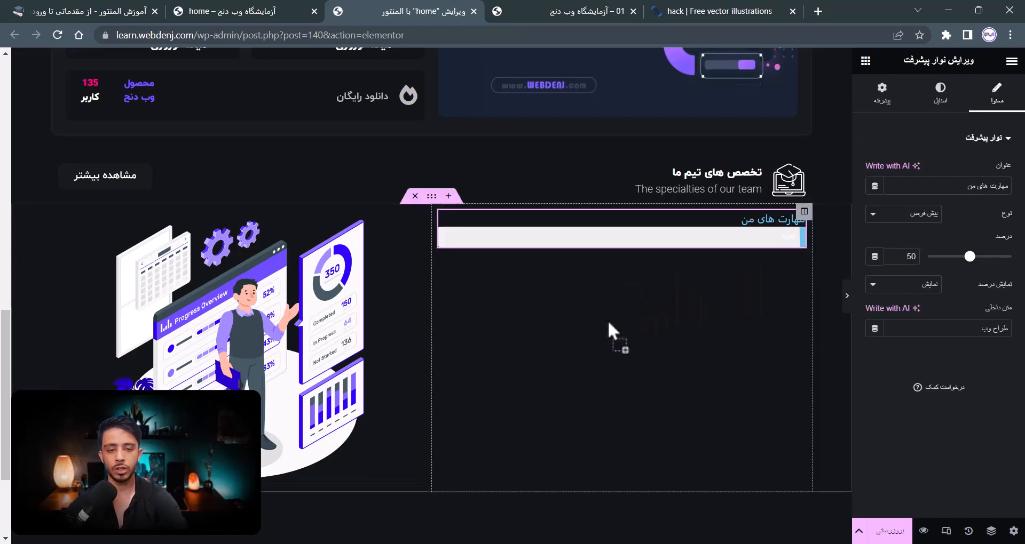
# - Following the reference page's first skill, set the progress bar's title to "HTML" and its inner text to "اپ تی ام ال"
pyautogui.click(521, 10)
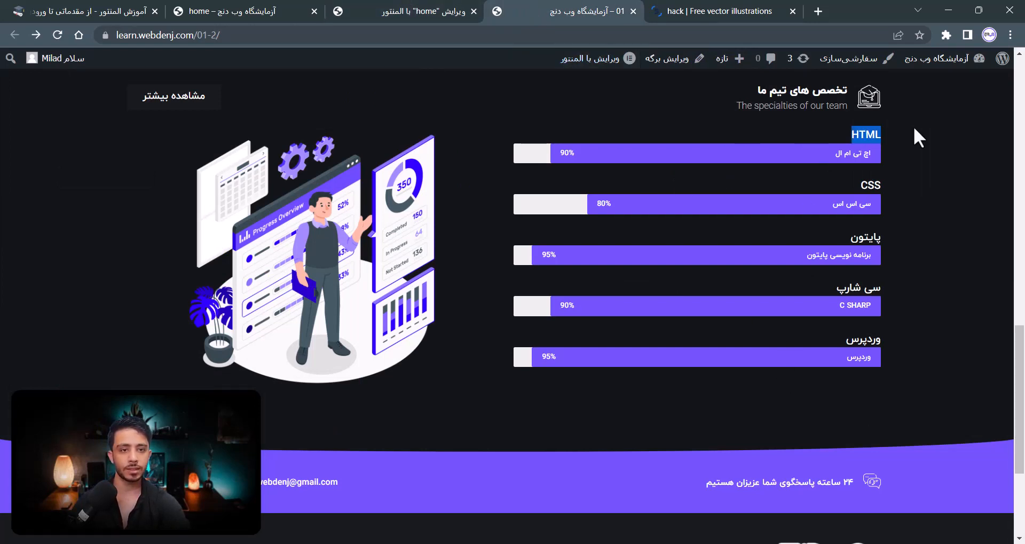
pyautogui.moveTo(829, 150); pyautogui.dragTo(573, 153)
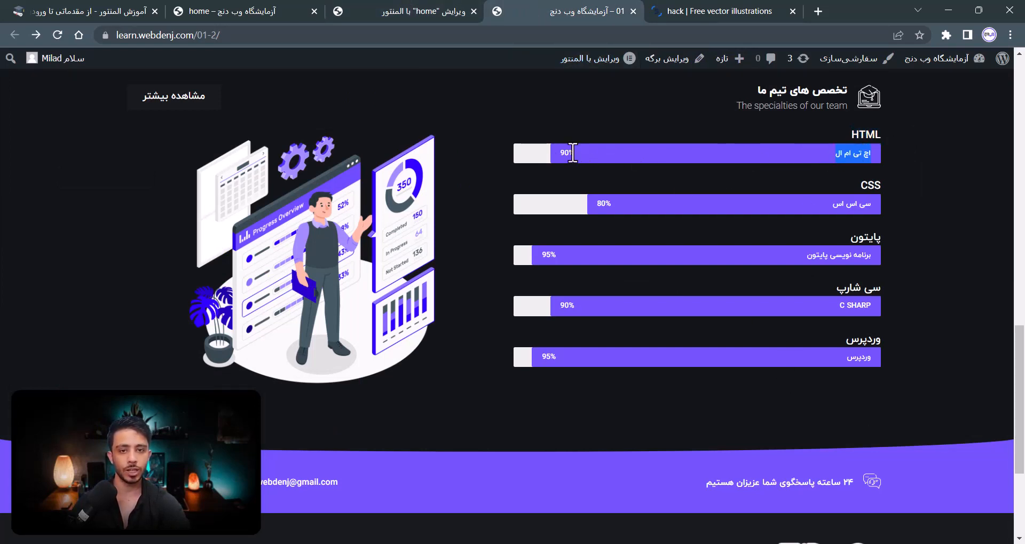
pyautogui.click(439, 11)
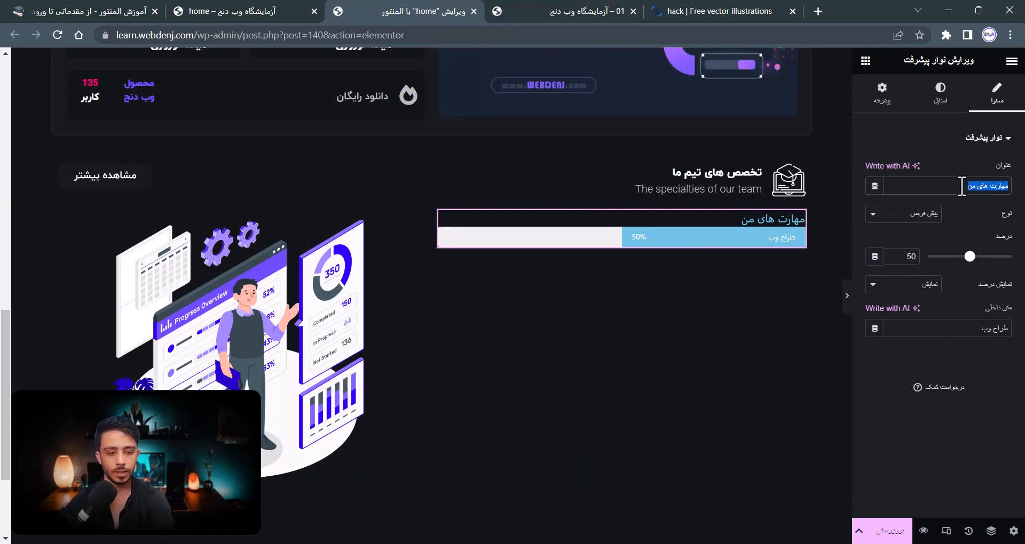
pyautogui.write('HTML')
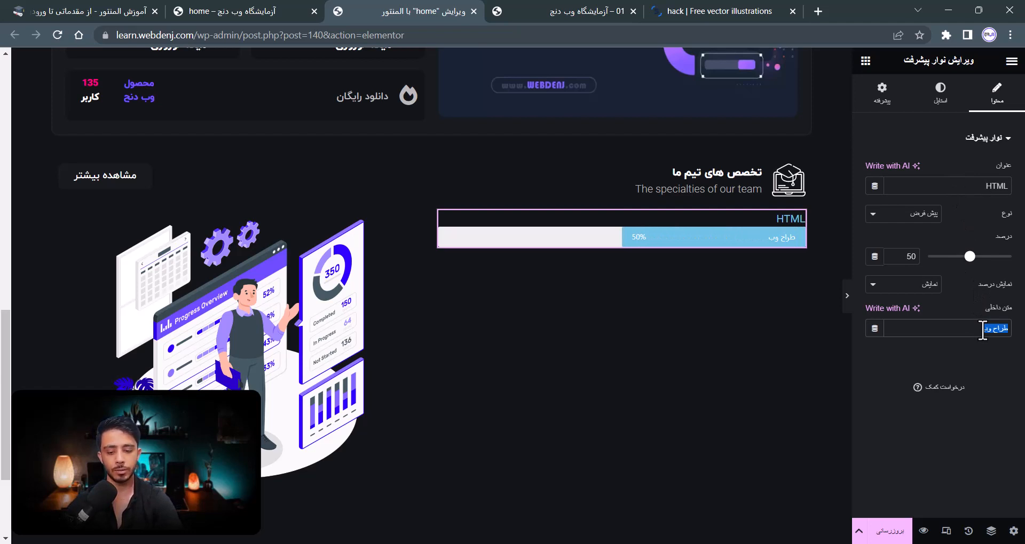
pyautogui.write('اب')
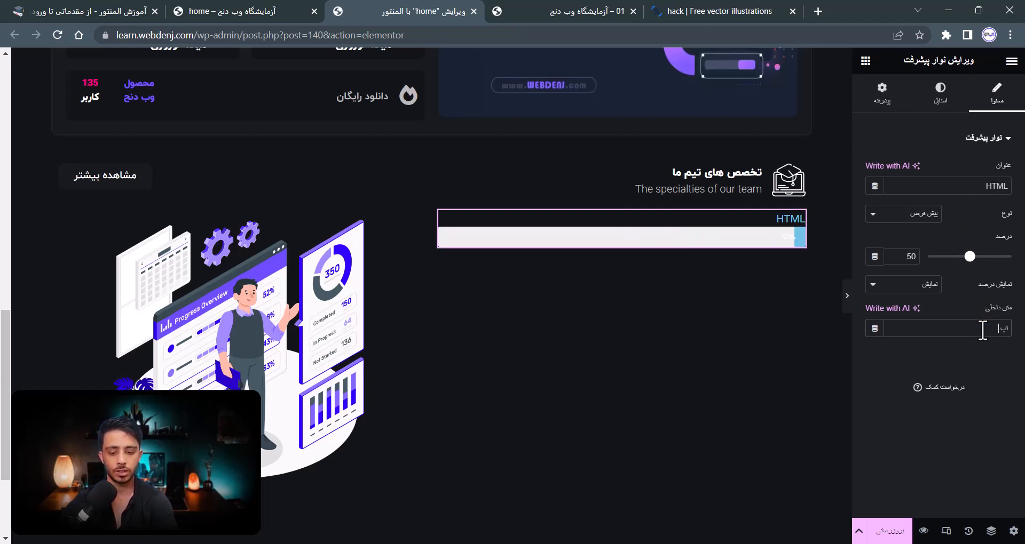
pyautogui.write(' تی ام ال')
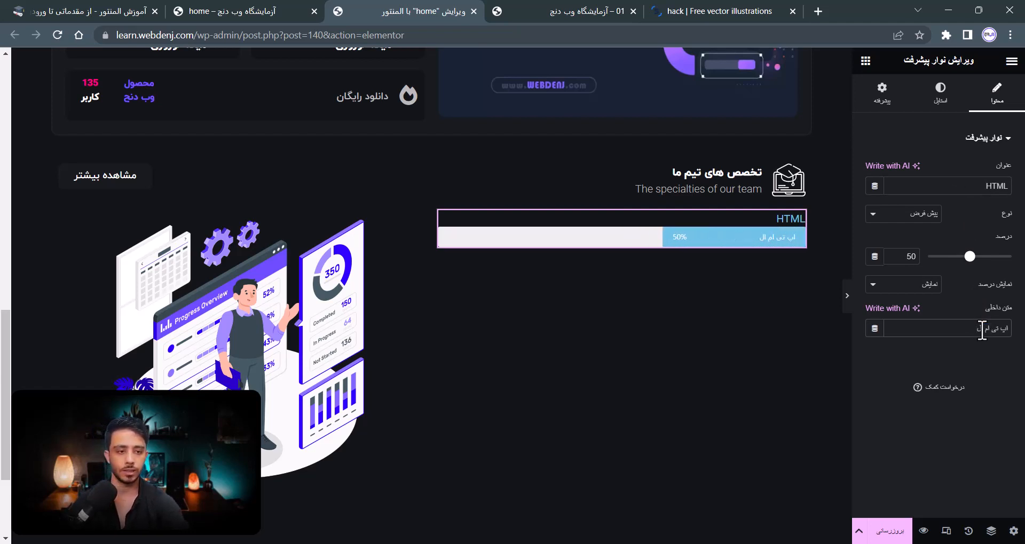
# - Check the HTML skill's percentage on the reference page and set the progress bar's percentage to 90
pyautogui.click(518, 10)
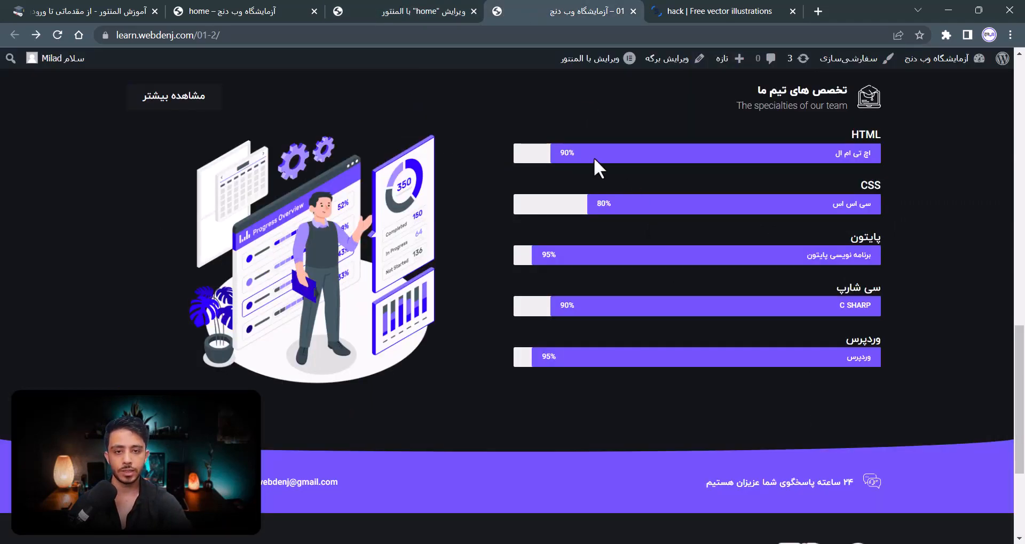
pyautogui.click(414, 11)
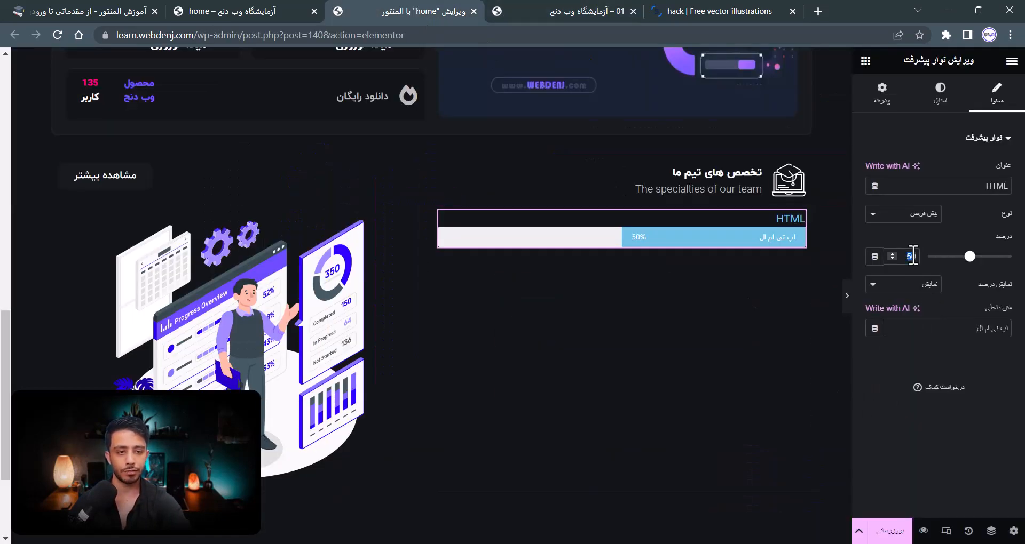
pyautogui.write('9')
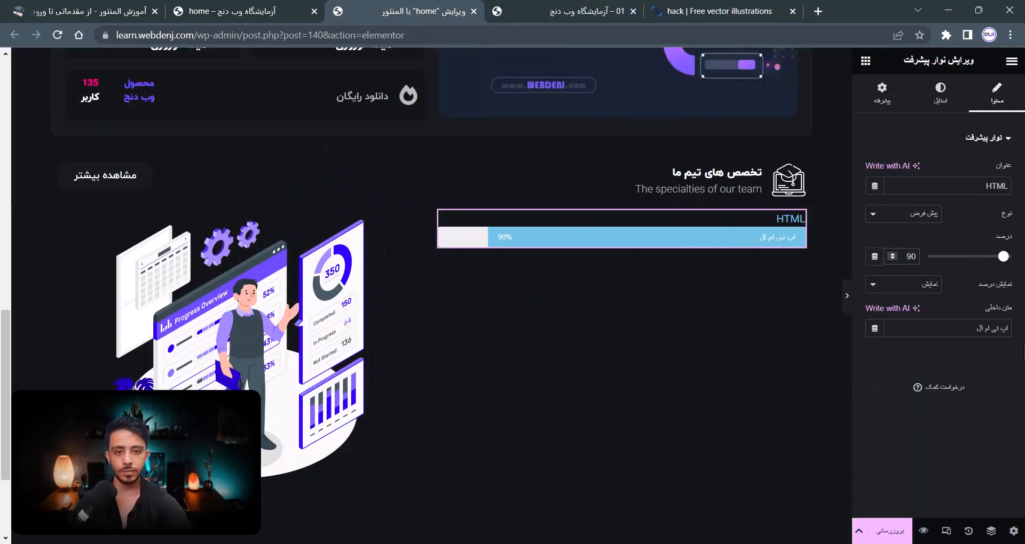
# - Set the HTML progress bar's fill colour to the global colour رنگ اصلی (#7454FC)
pyautogui.click(942, 103)
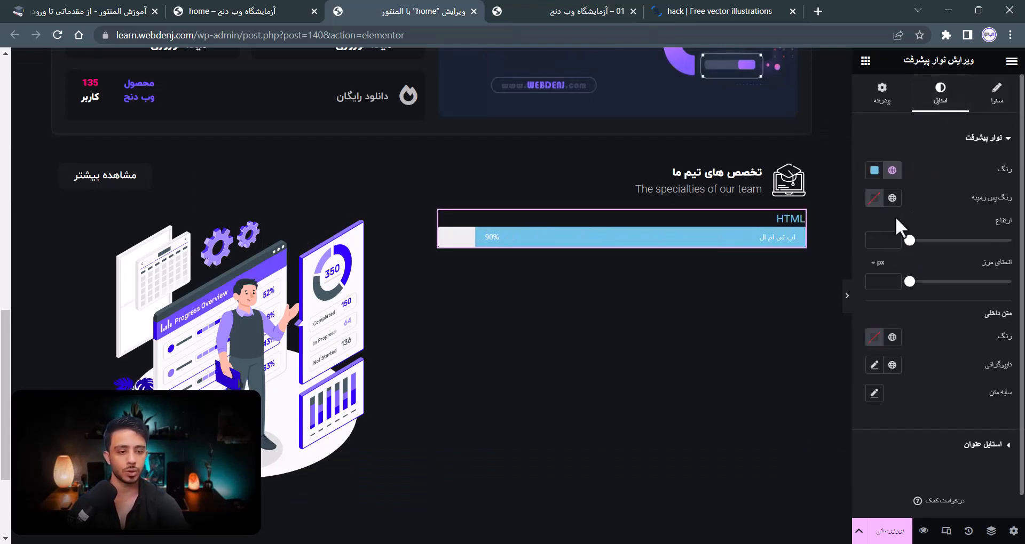
pyautogui.scroll(5, 597, 151)
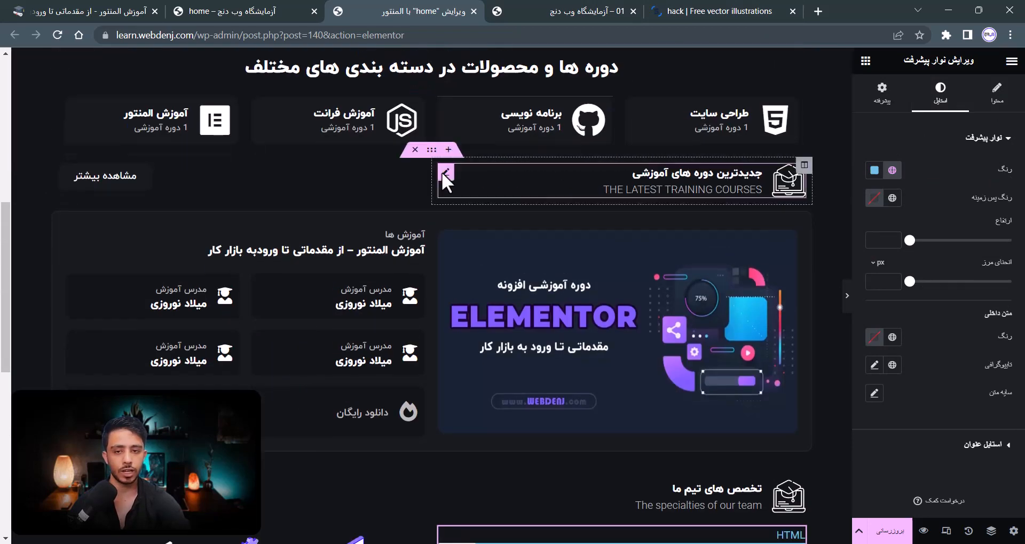
pyautogui.scroll(-5, 441, 172)
pyautogui.scroll(-1, 963, 254)
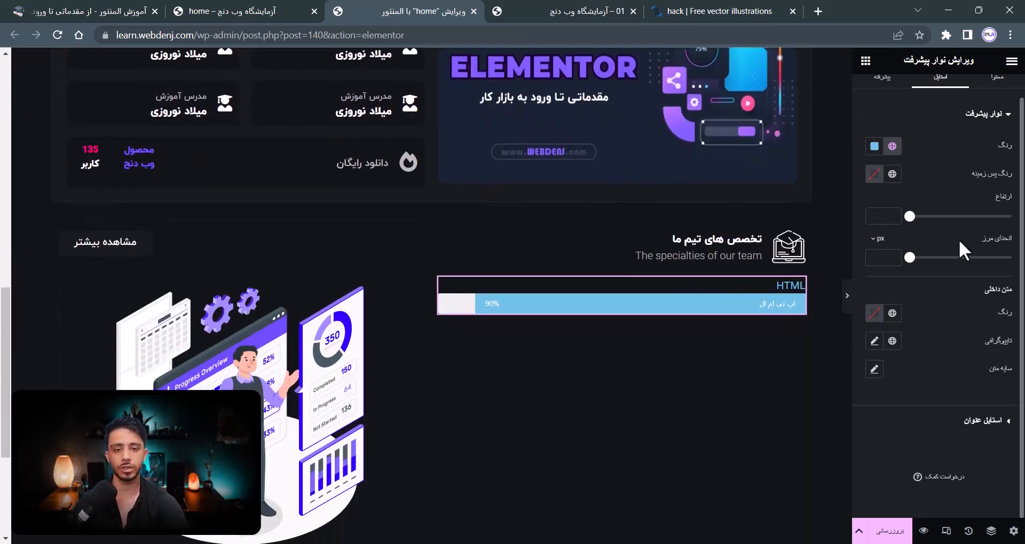
pyautogui.click(898, 151)
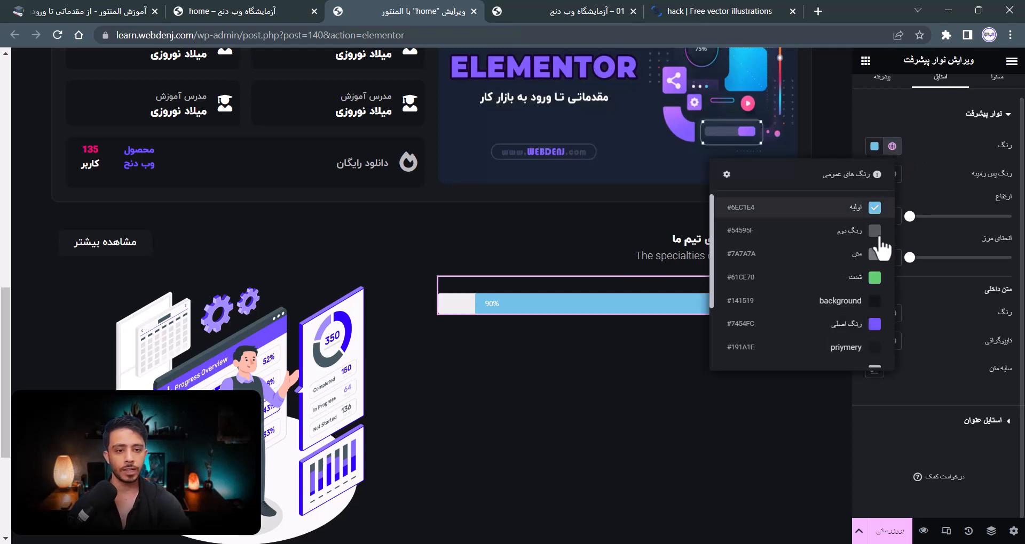
pyautogui.click(878, 334)
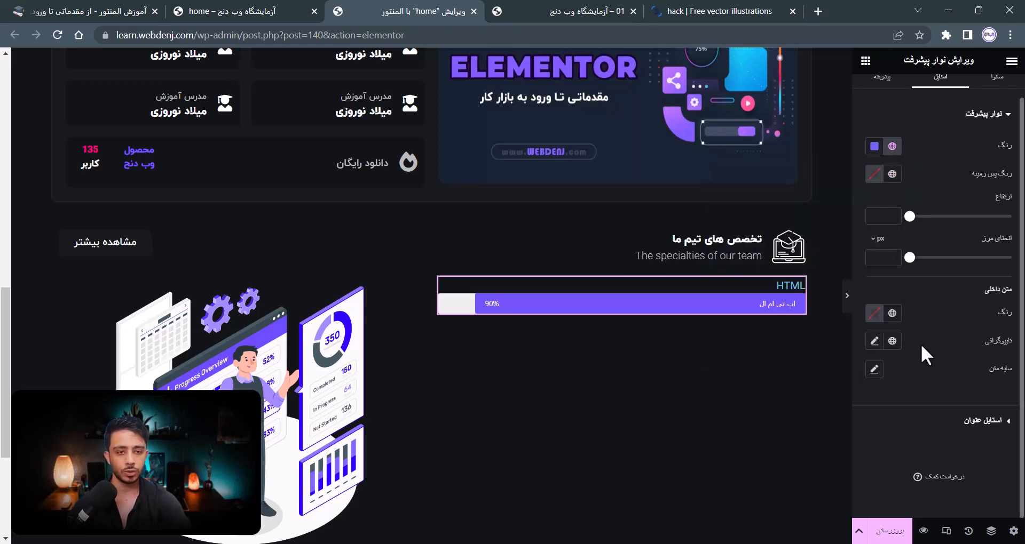
# - Check the reference bars and try the global colour رنگ دوم (#54595F) as the progress bar's background
pyautogui.click(614, 11)
pyautogui.click(422, 10)
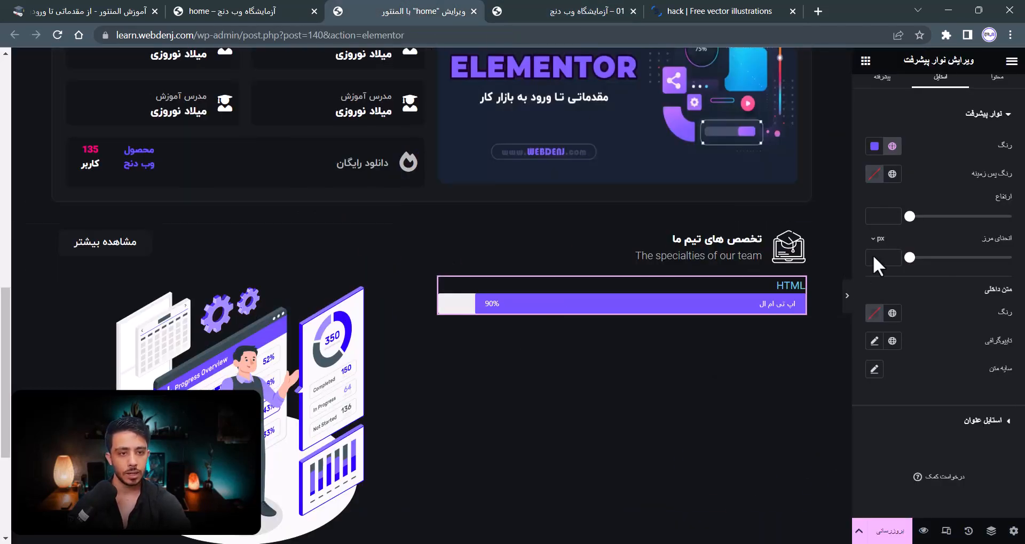
pyautogui.click(891, 174)
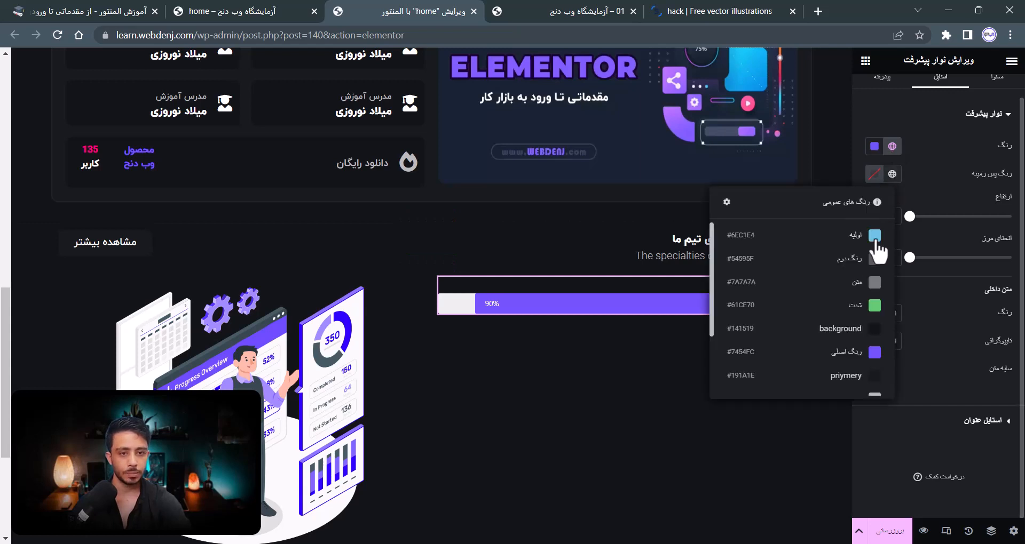
pyautogui.click(870, 267)
# - Recheck the reference bars and set the progress bar's background colour to the white global colour رنگ دوم متن (#FFFFFF)
pyautogui.click(593, 11)
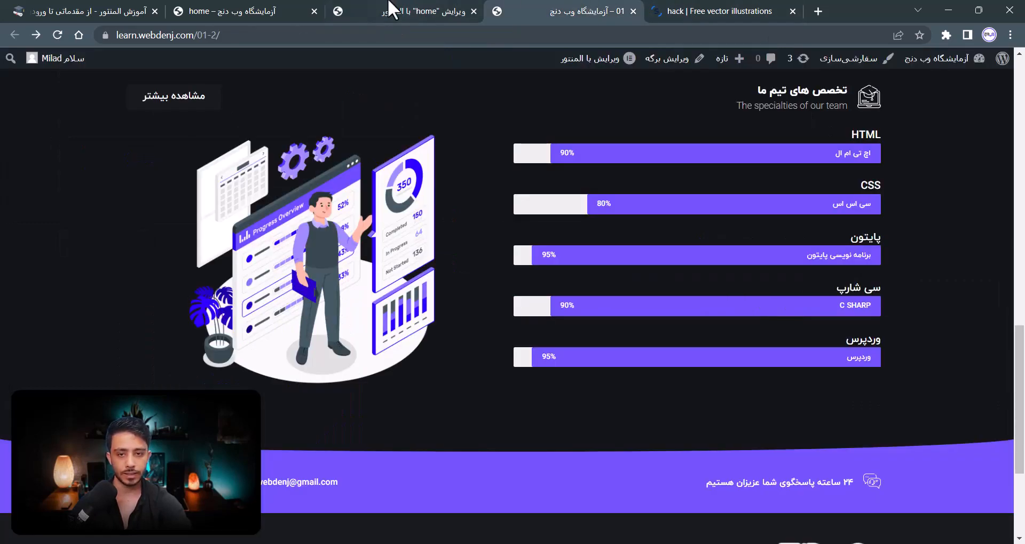
pyautogui.click(393, 9)
pyautogui.click(892, 174)
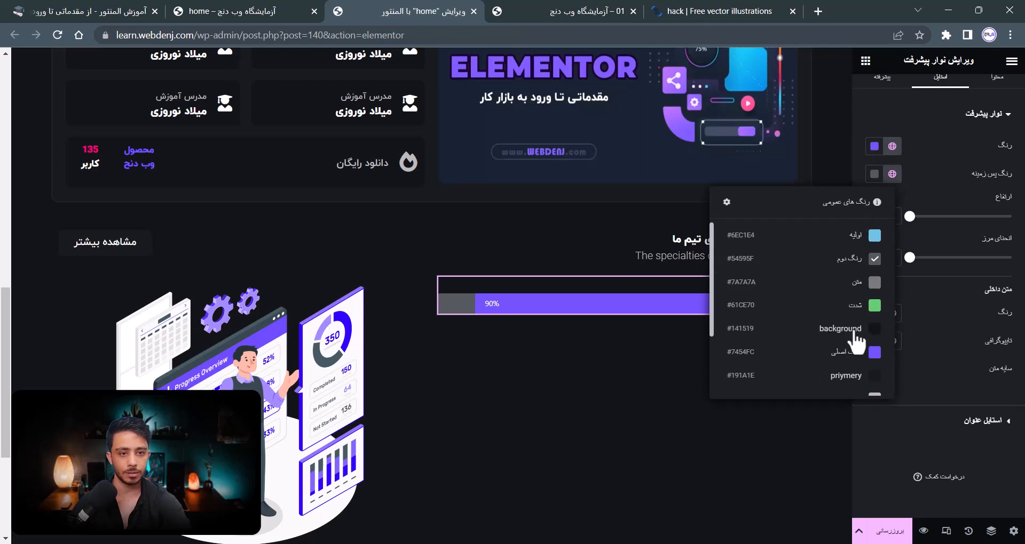
pyautogui.scroll(-3, 857, 341)
pyautogui.click(874, 373)
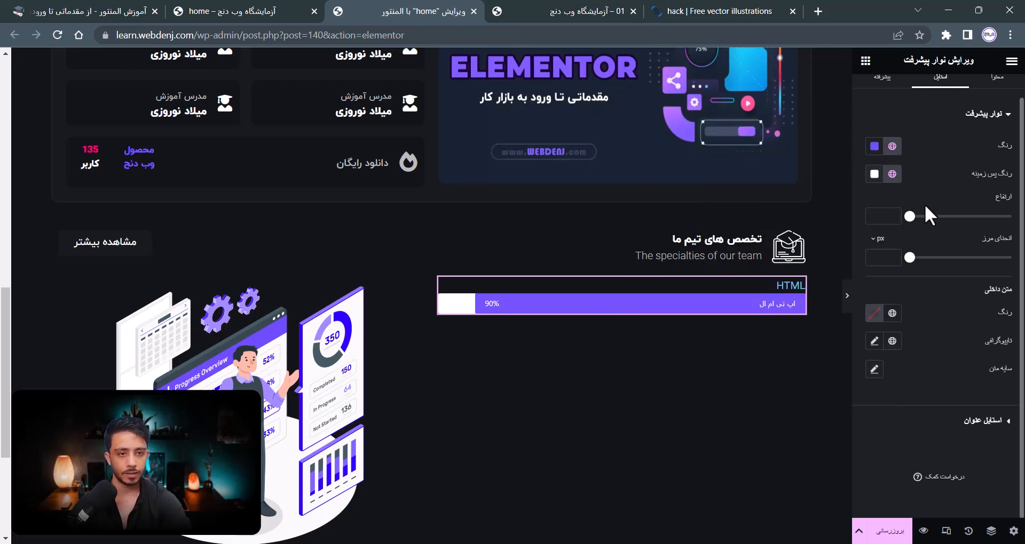
# - Compare with the reference page and set the bar's inner text colour to the global colour رنگ دوم متن (#FFFFFF)
pyautogui.click(523, 8)
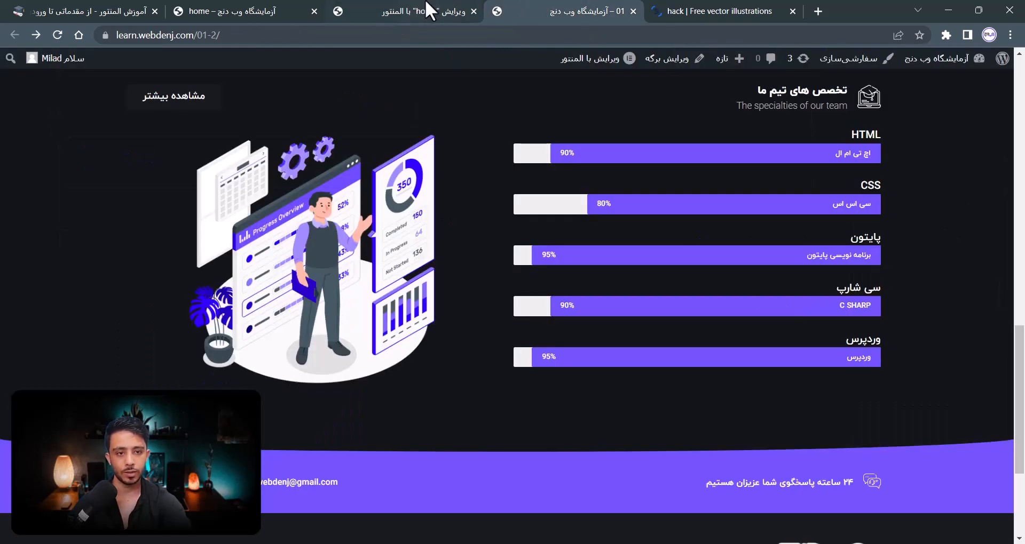
pyautogui.click(427, 7)
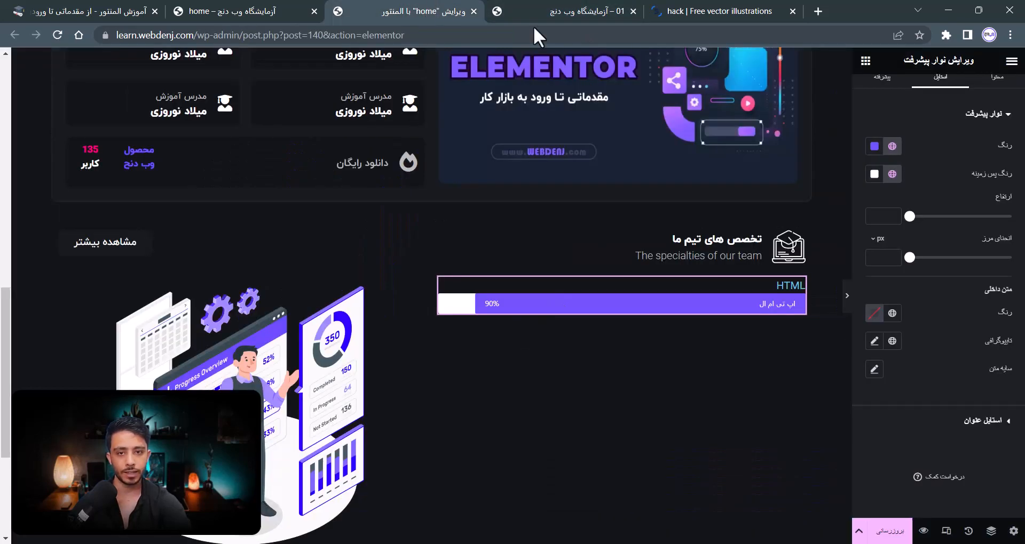
pyautogui.click(892, 313)
pyautogui.scroll(-4, 873, 432)
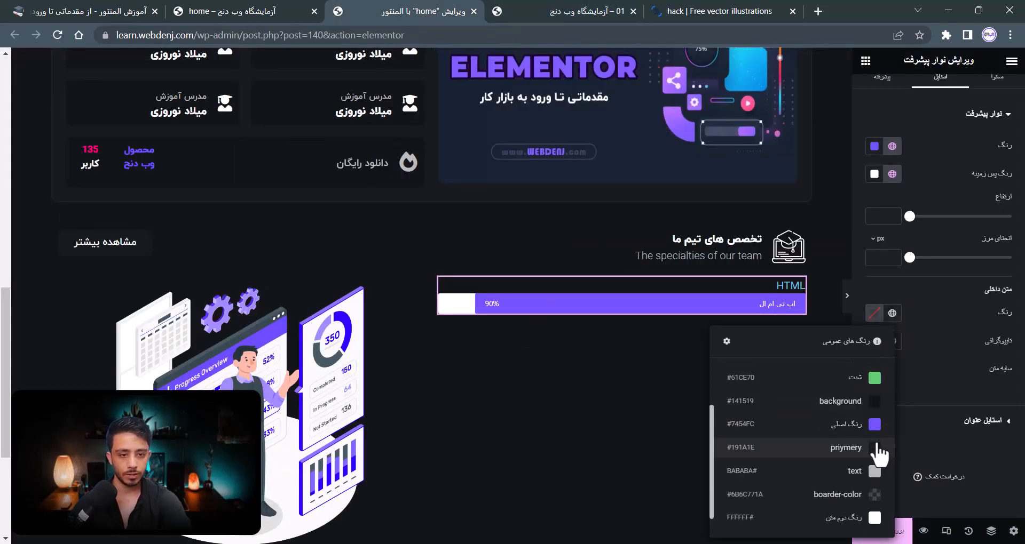
pyautogui.click(876, 513)
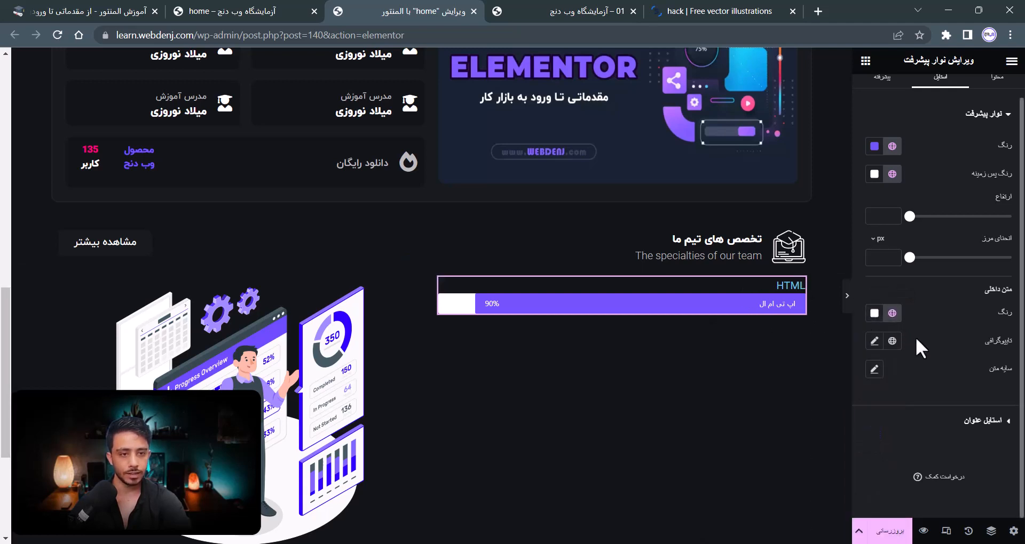
# - Set the font family of the progress bar's inner text to ایران یکان وب فارسی
pyautogui.click(874, 342)
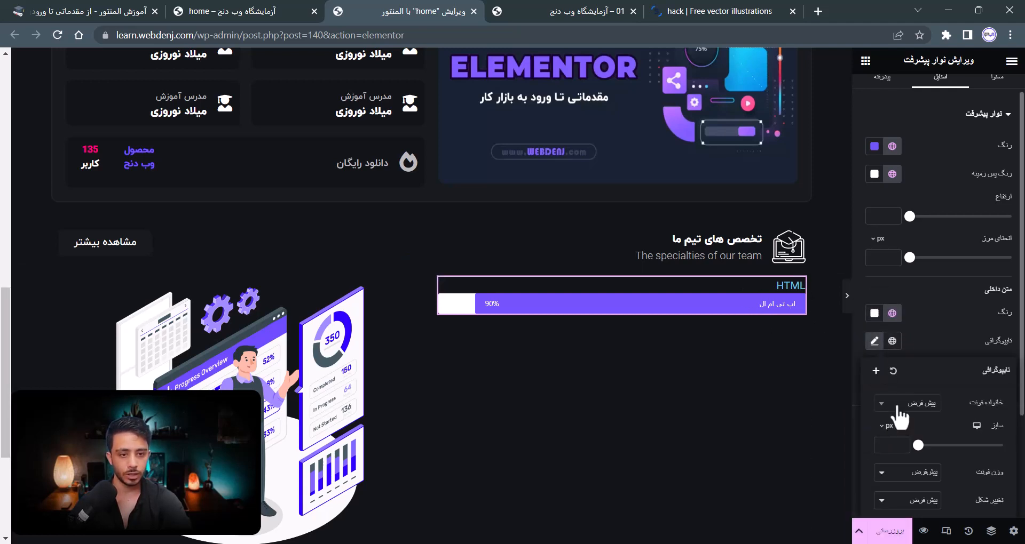
pyautogui.click(897, 404)
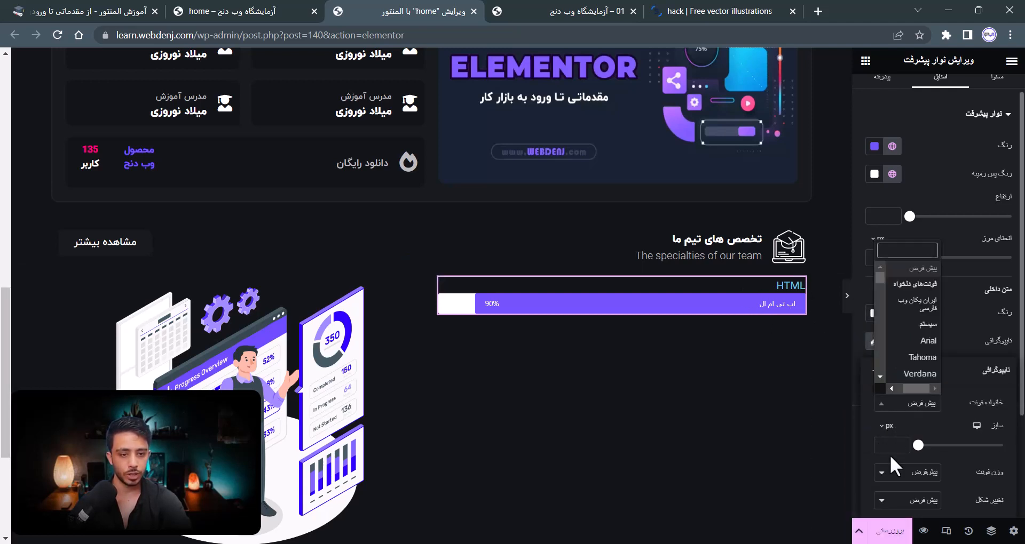
pyautogui.click(915, 304)
pyautogui.click(937, 343)
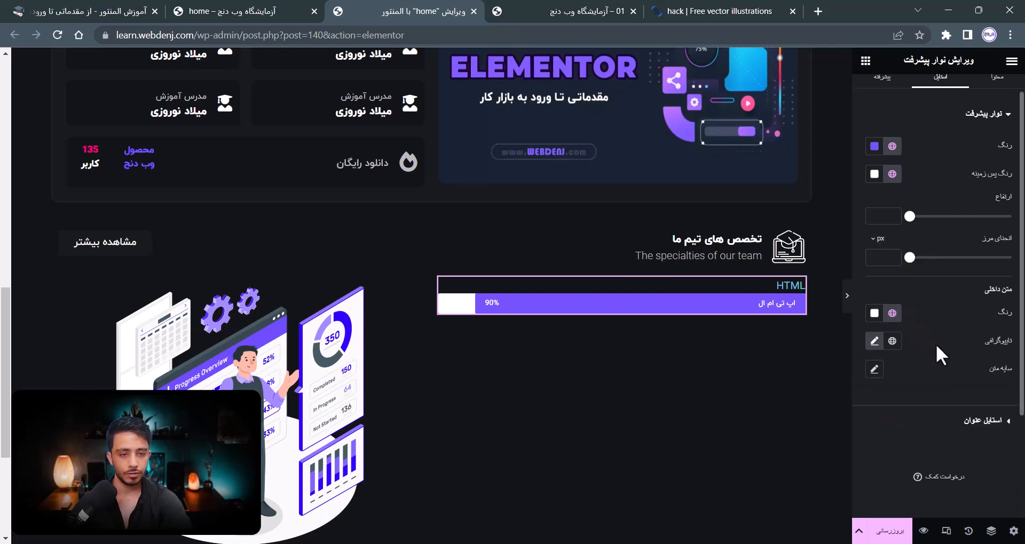
# - Set the progress bar title's text colour to the global colour رنگ دوم متن (#FFFFFF)
pyautogui.click(976, 419)
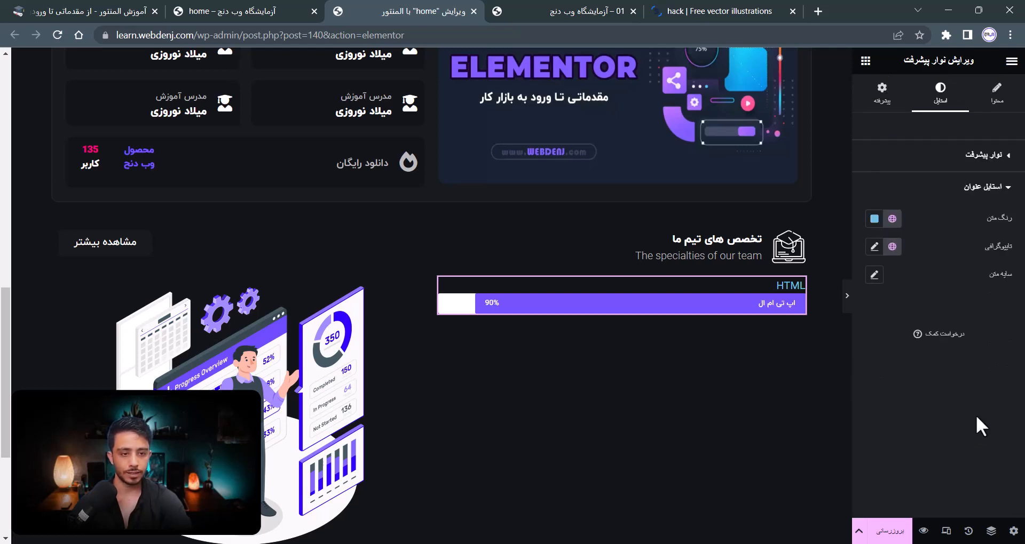
pyautogui.click(893, 220)
pyautogui.scroll(-2, 871, 425)
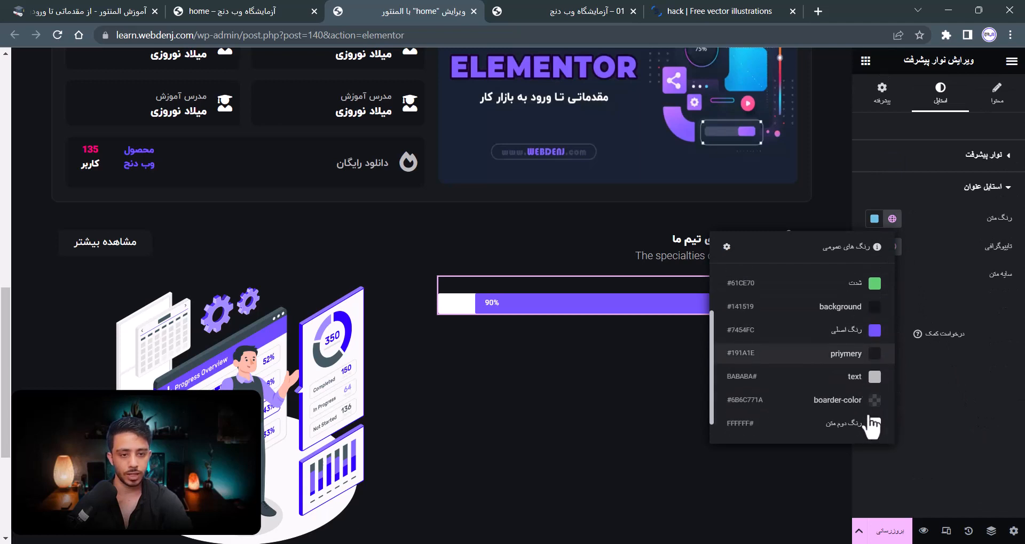
pyautogui.click(874, 421)
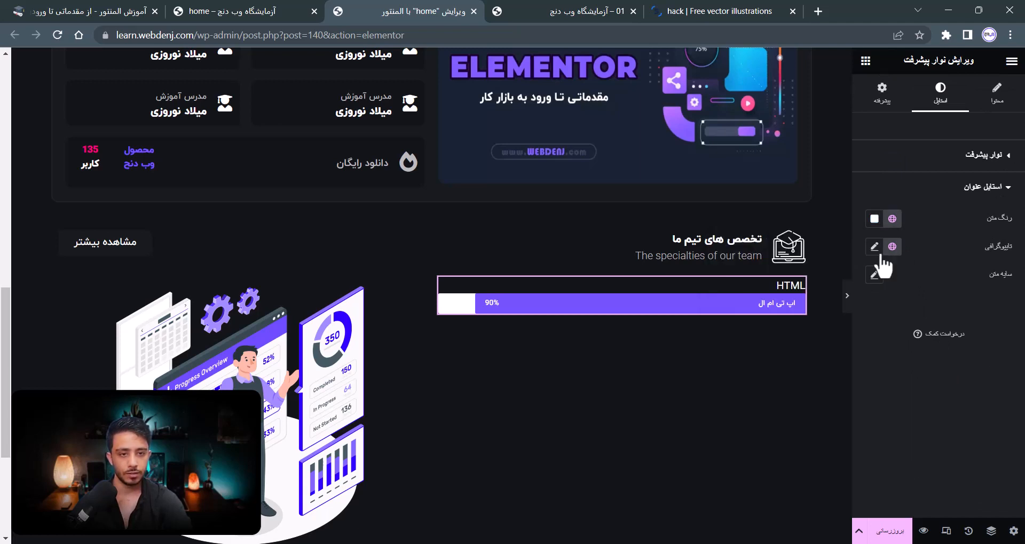
# - Set the font family of the progress bar's title to ایران یکان وب
pyautogui.click(875, 246)
pyautogui.click(892, 308)
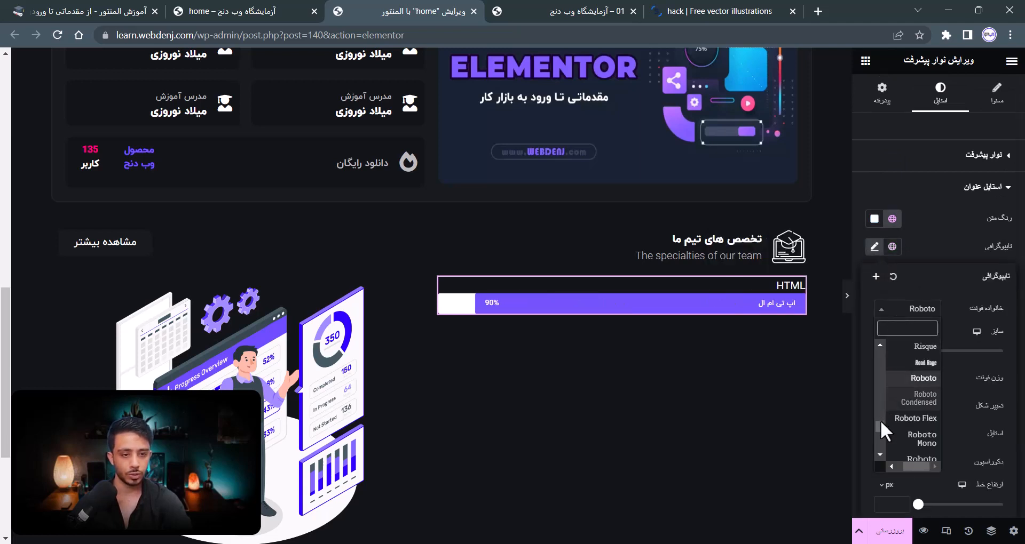
pyautogui.moveTo(879, 425); pyautogui.dragTo(883, 330)
pyautogui.click(918, 383)
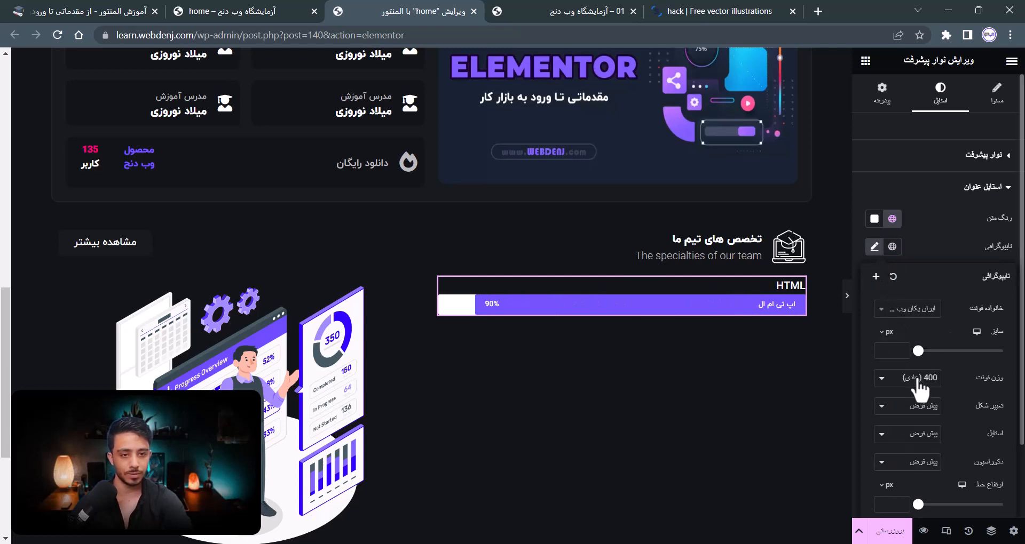
# - Try font weight 800 on the progress bar's title and settle on 500 (متوسط)
pyautogui.click(923, 377)
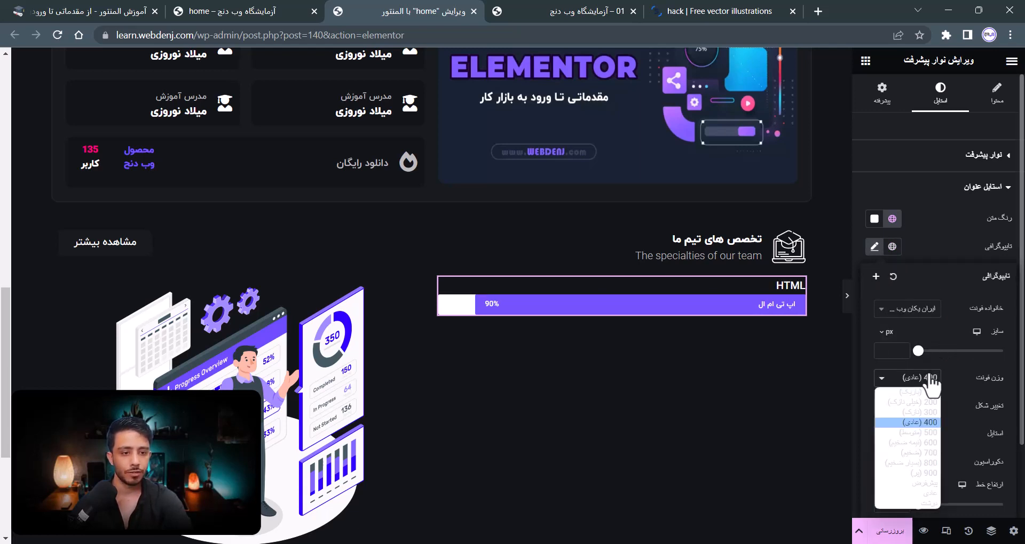
pyautogui.click(924, 462)
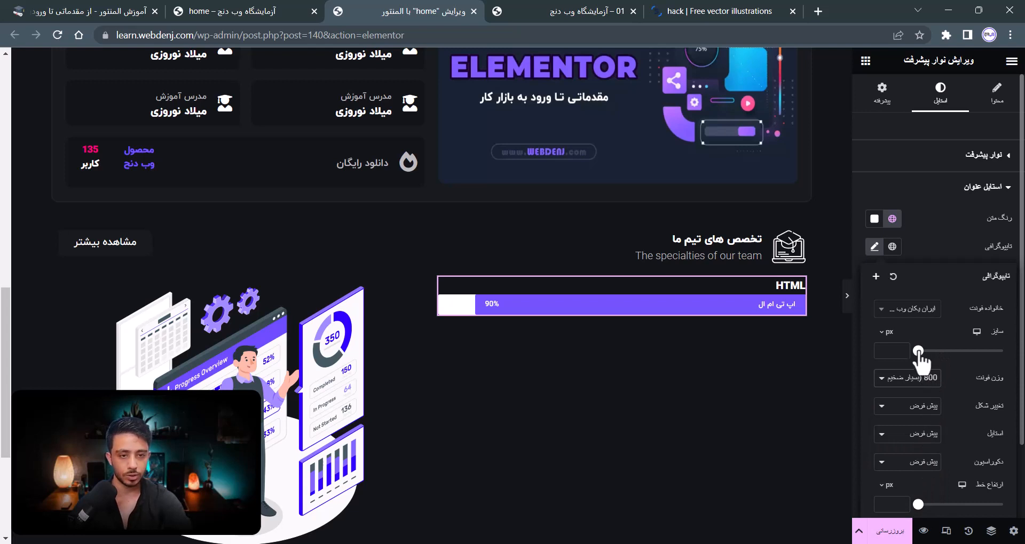
pyautogui.click(905, 378)
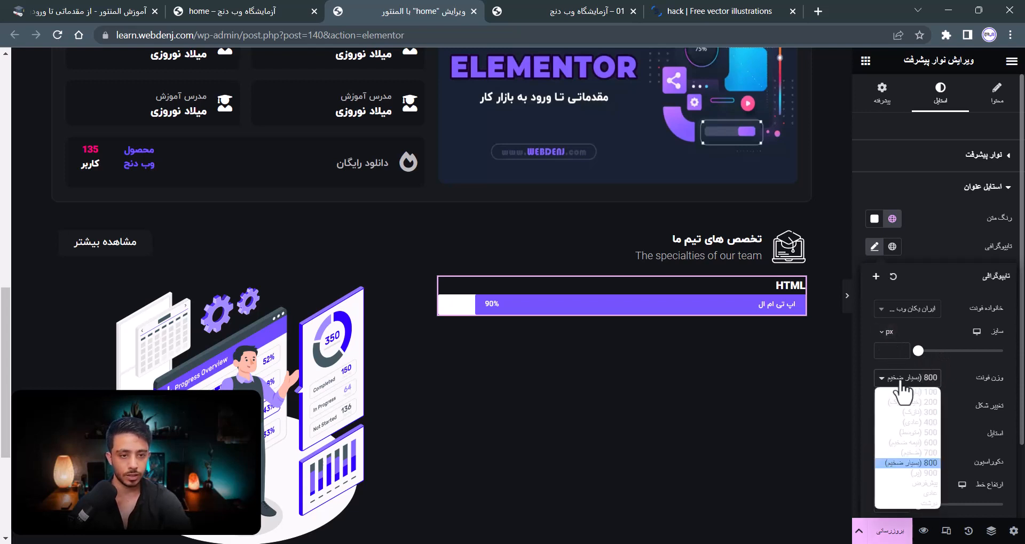
pyautogui.click(918, 433)
pyautogui.click(926, 243)
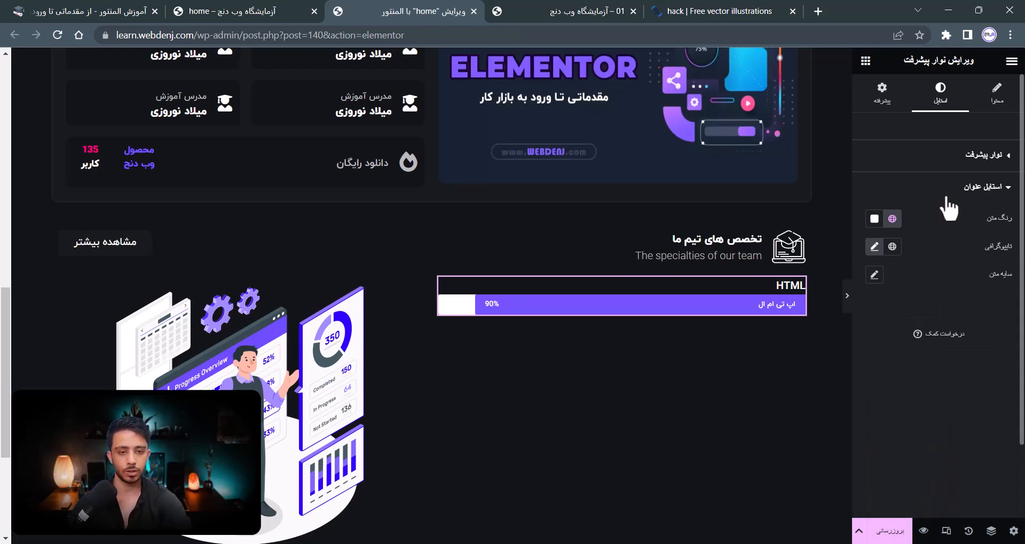
# - Correct the progress bar's inner text to اچ تی ام ال
pyautogui.click(994, 95)
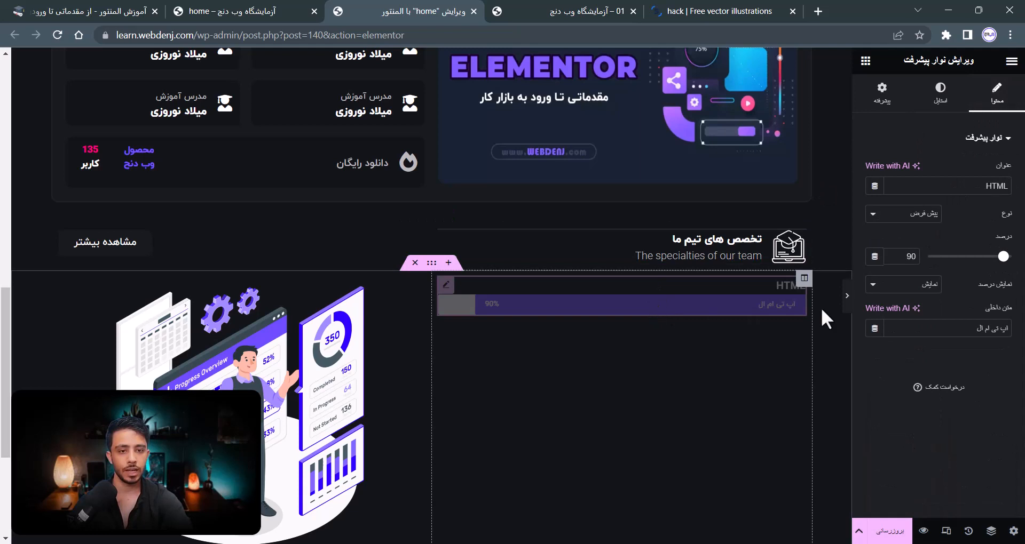
pyautogui.click(1003, 334)
pyautogui.press('BackSpace')
pyautogui.write('چ')
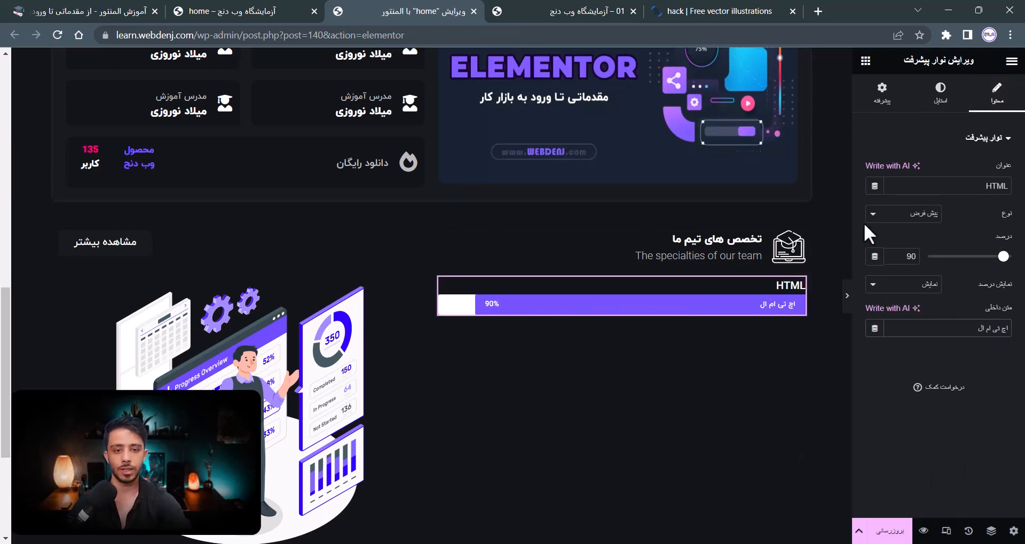
# - Compare the styled HTML progress bar with the bars on the reference page
pyautogui.click(576, 11)
pyautogui.click(413, 9)
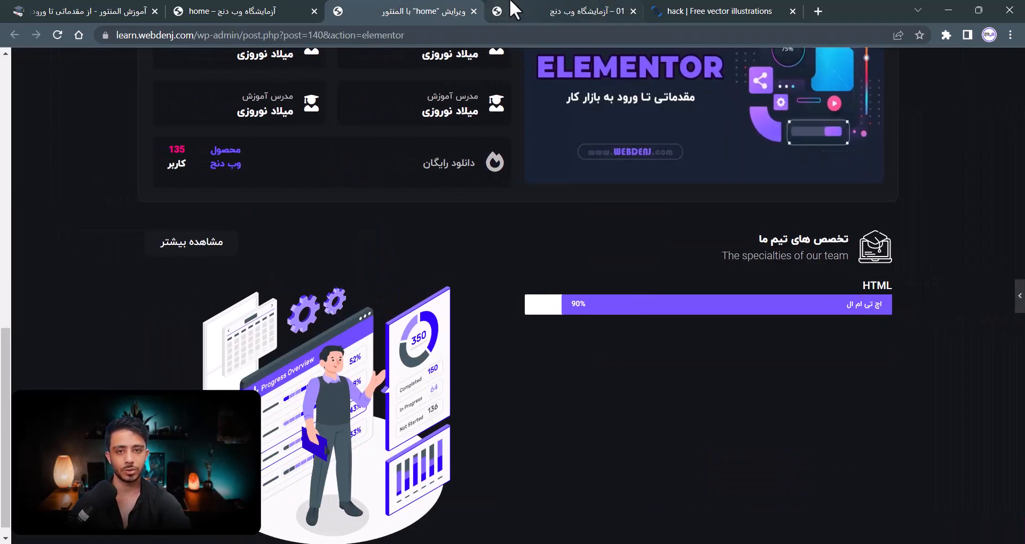
pyautogui.click(552, 10)
pyautogui.click(419, 10)
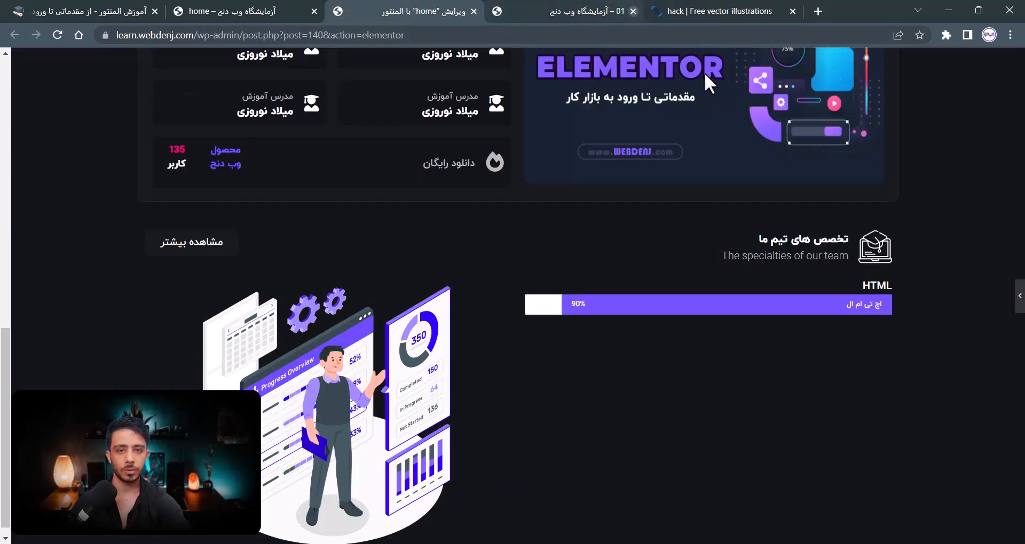
pyautogui.click(1018, 304)
pyautogui.click(540, 9)
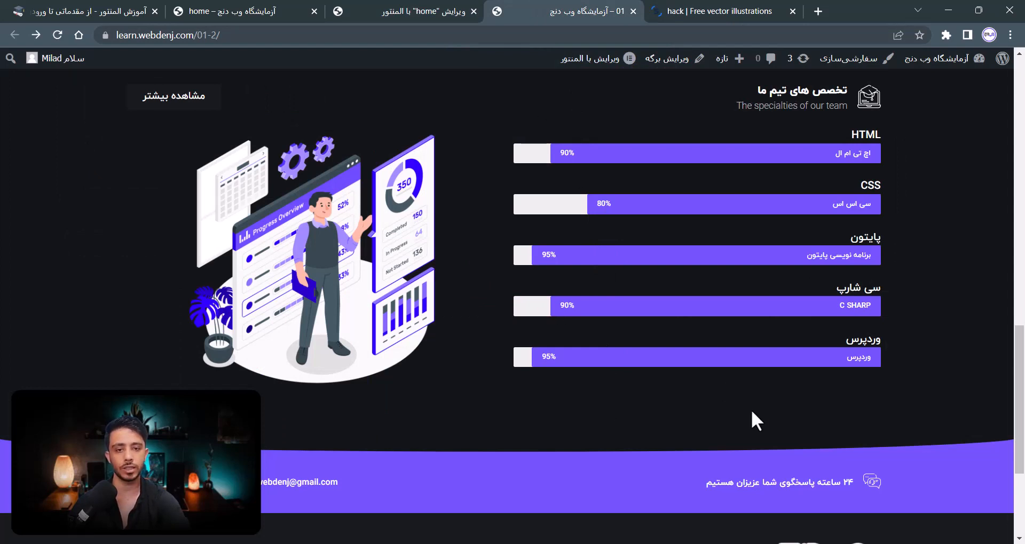
pyautogui.click(393, 10)
# - Duplicate the HTML progress bar four times to make a stack of five bars
pyautogui.rightClick(752, 309)
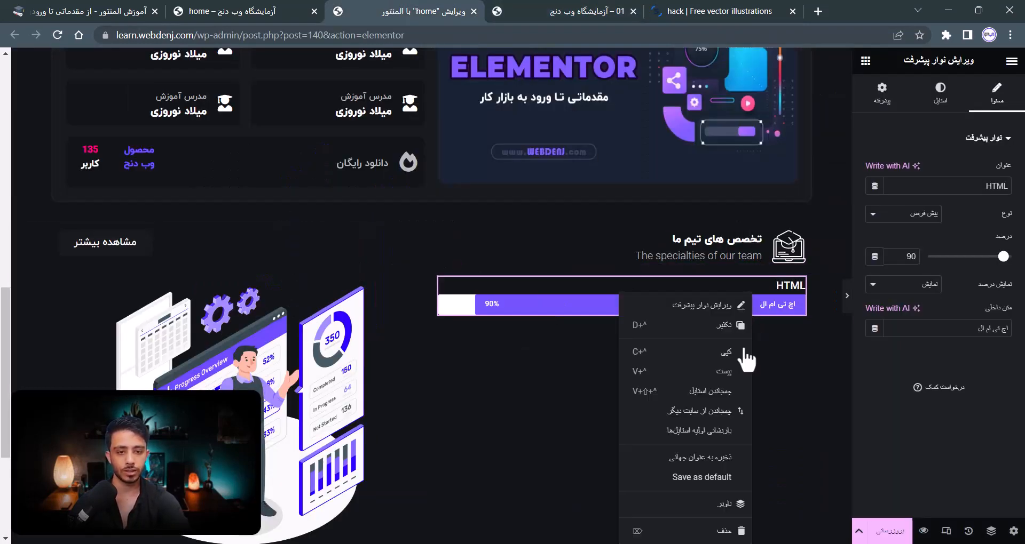
pyautogui.click(722, 391)
pyautogui.rightClick(722, 356)
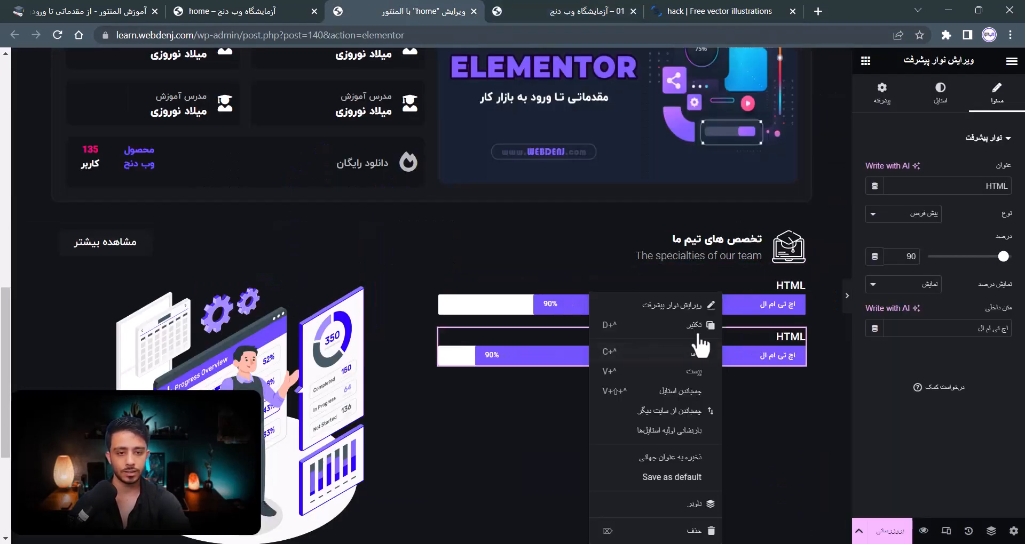
pyautogui.click(694, 327)
pyautogui.rightClick(702, 356)
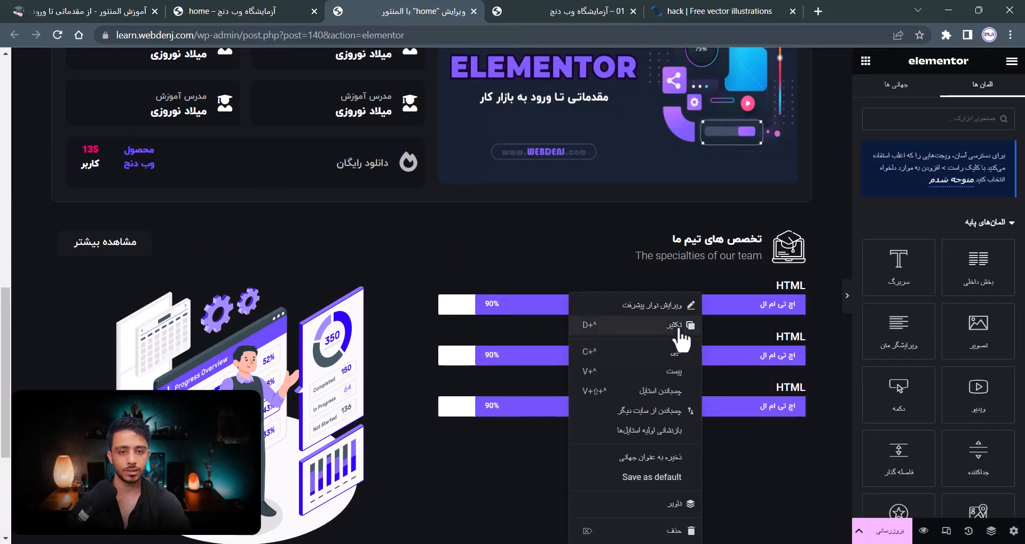
pyautogui.click(679, 331)
pyautogui.rightClick(697, 453)
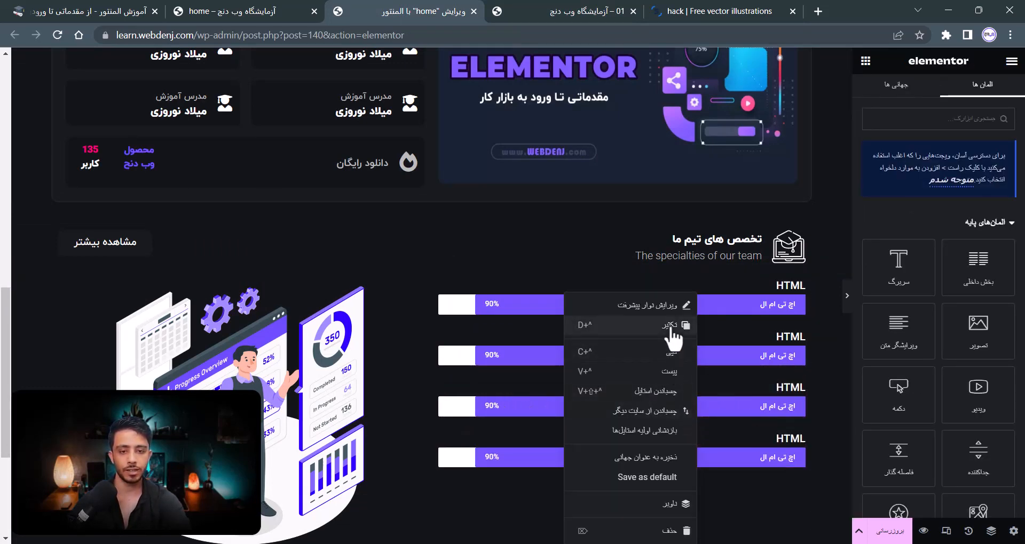
pyautogui.click(671, 329)
# - Check the reference bars and set the second to fifth bars' percentages to 19, 100, 28 and 72
pyautogui.click(547, 10)
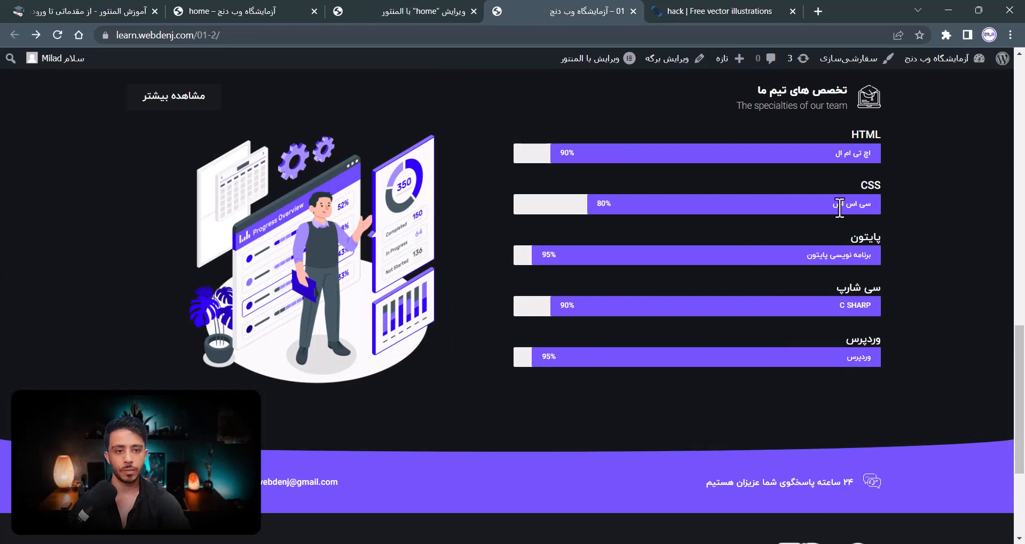
pyautogui.click(414, 10)
pyautogui.scroll(-3, 632, 388)
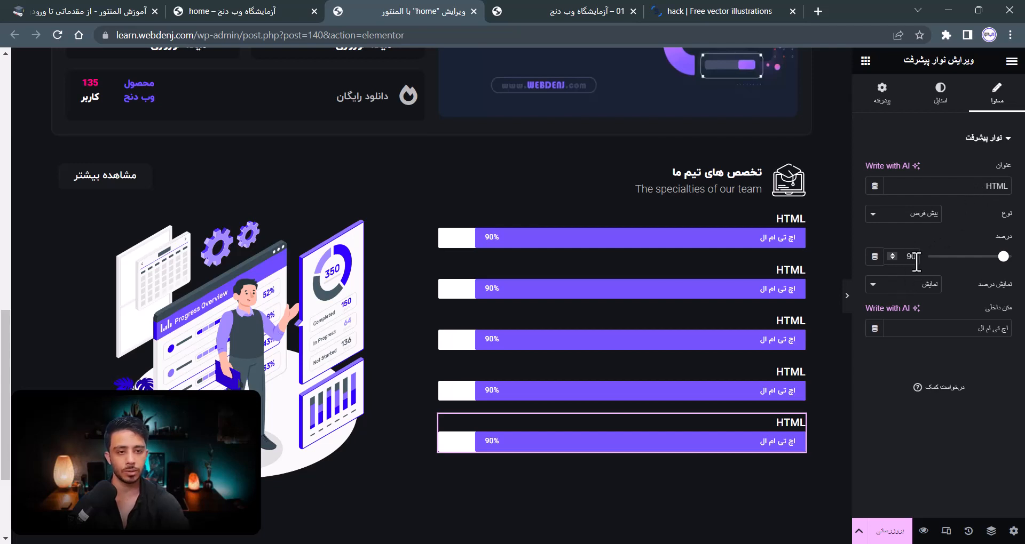
pyautogui.moveTo(1004, 259); pyautogui.dragTo(939, 264)
pyautogui.click(768, 390)
pyautogui.click(774, 339)
pyautogui.click(744, 290)
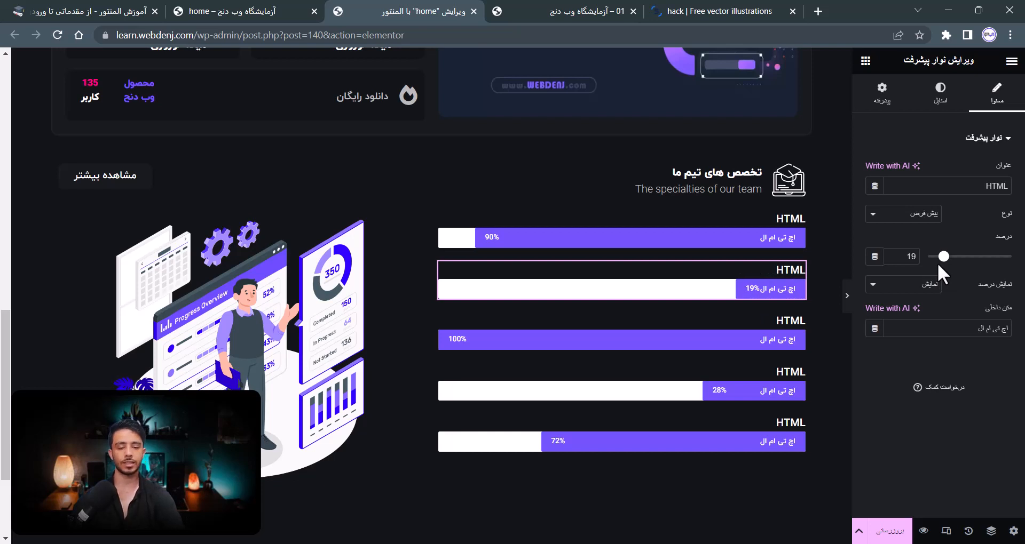
# - Review the five progress bars and examine what follows the specialties section on the reference page
pyautogui.scroll(-3, 523, 302)
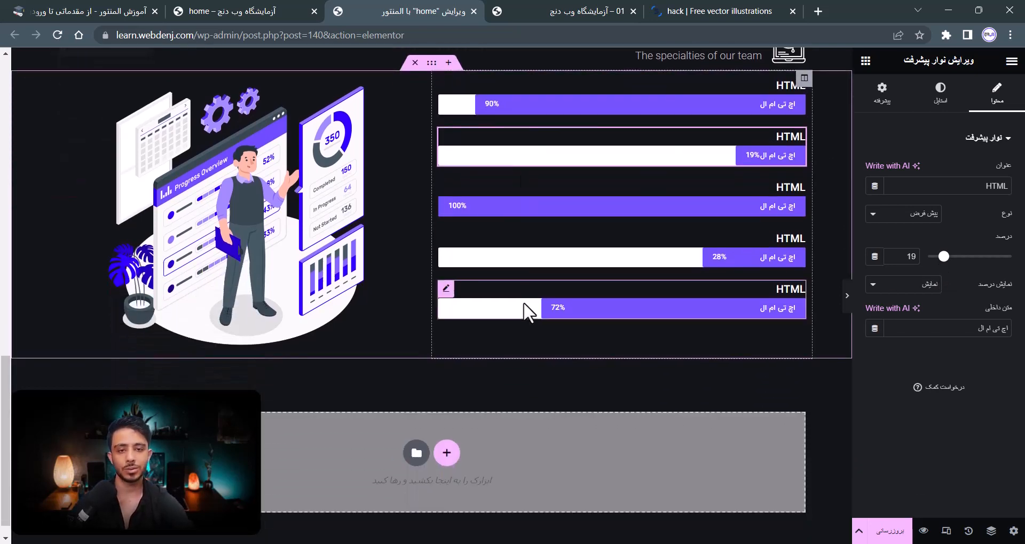
pyautogui.click(540, 12)
pyautogui.scroll(-4, 498, 322)
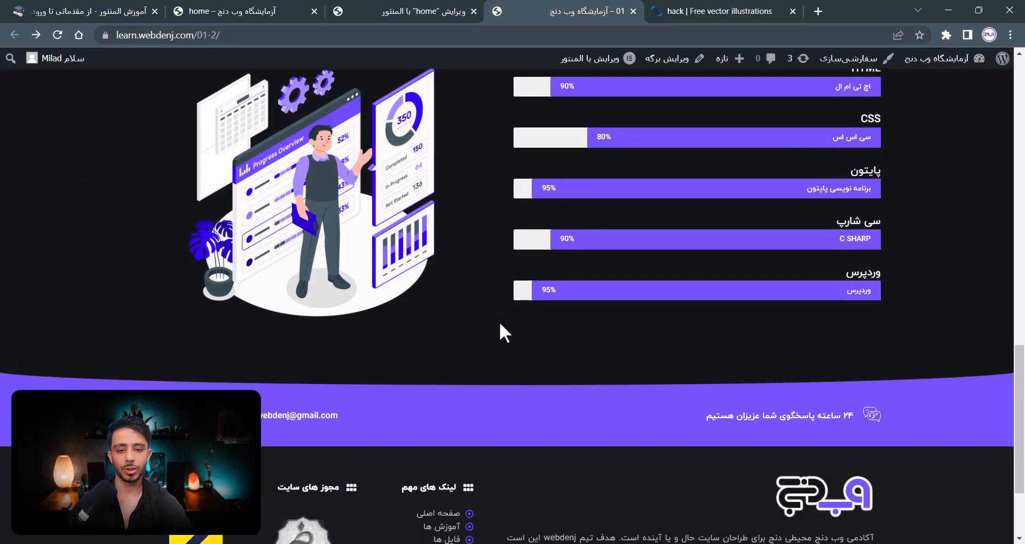